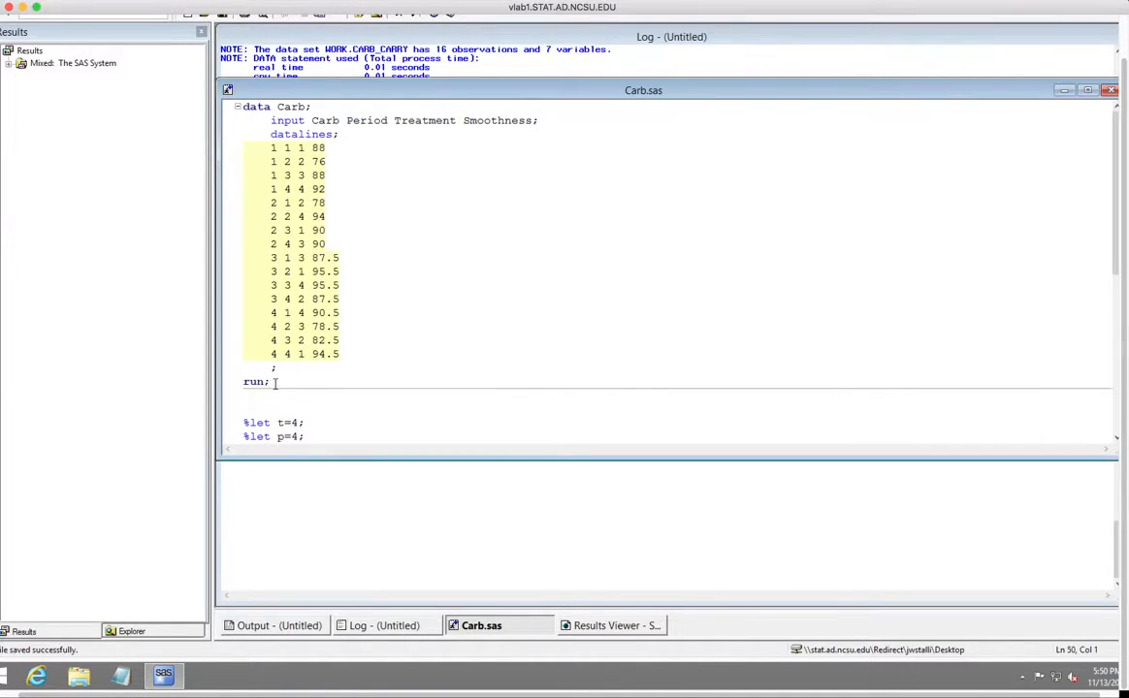
Run only the DATA step that creates the Carb data set, check its log notes, and return to the program
left_click_drag(271, 382, 236, 107)
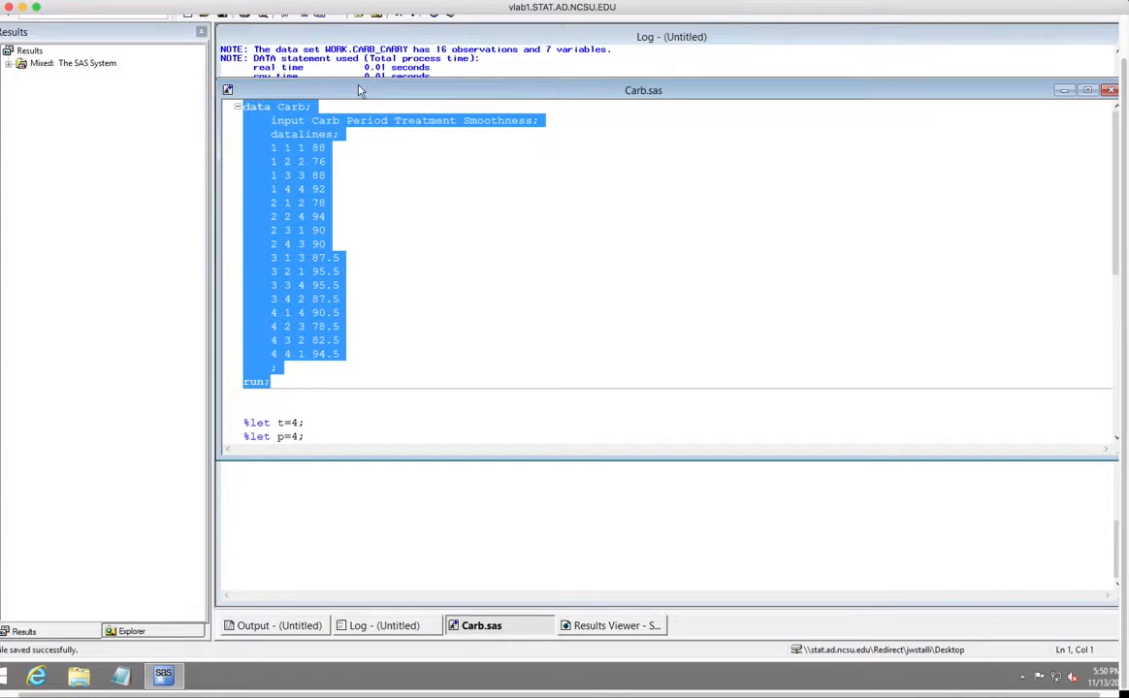
left_click(364, 15)
scroll(522, 184, "up", 3)
left_click(430, 99)
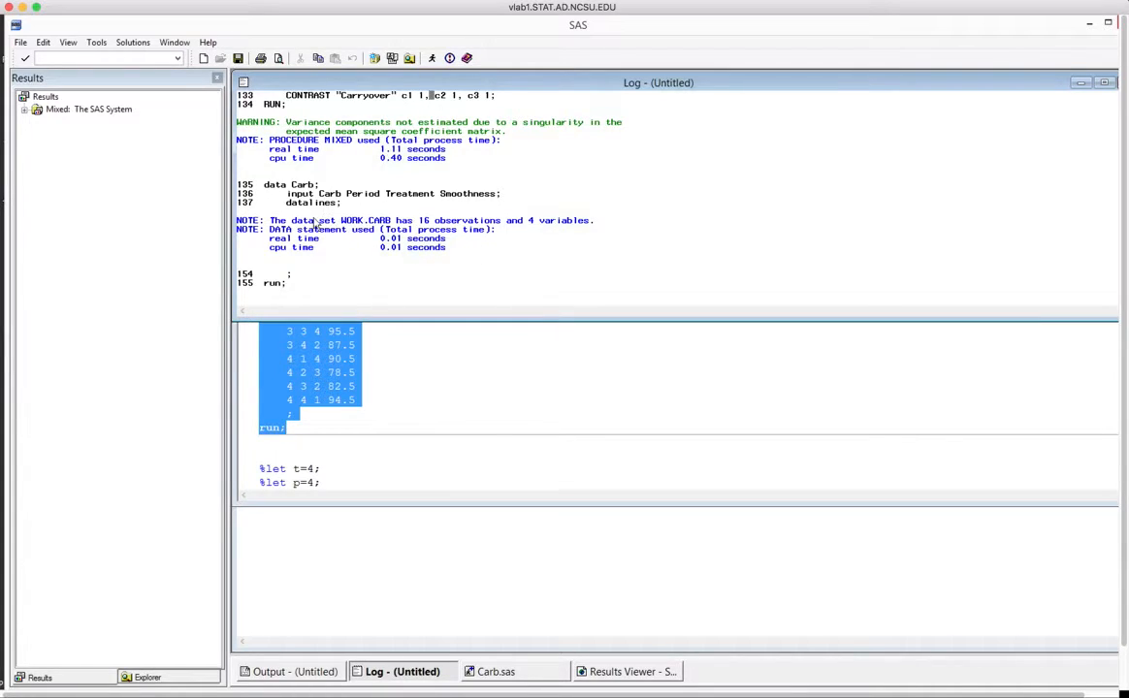
left_click(301, 430)
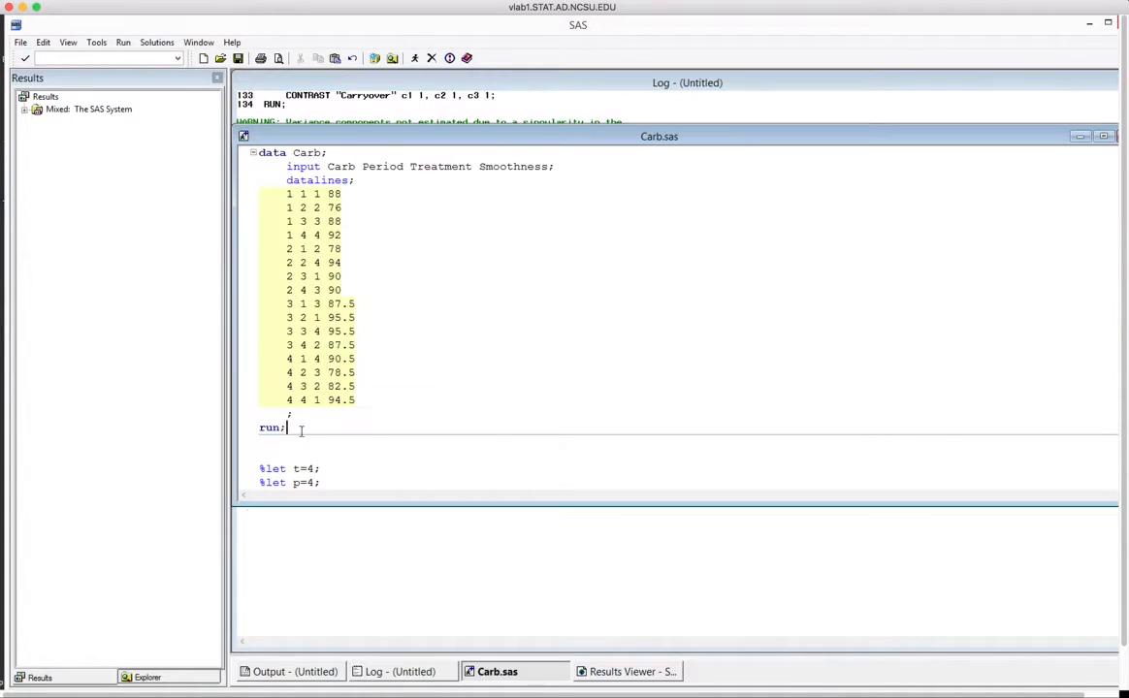
View the Carb table in the Work library and close it
left_click(145, 677)
left_click(42, 116)
double_click(42, 116)
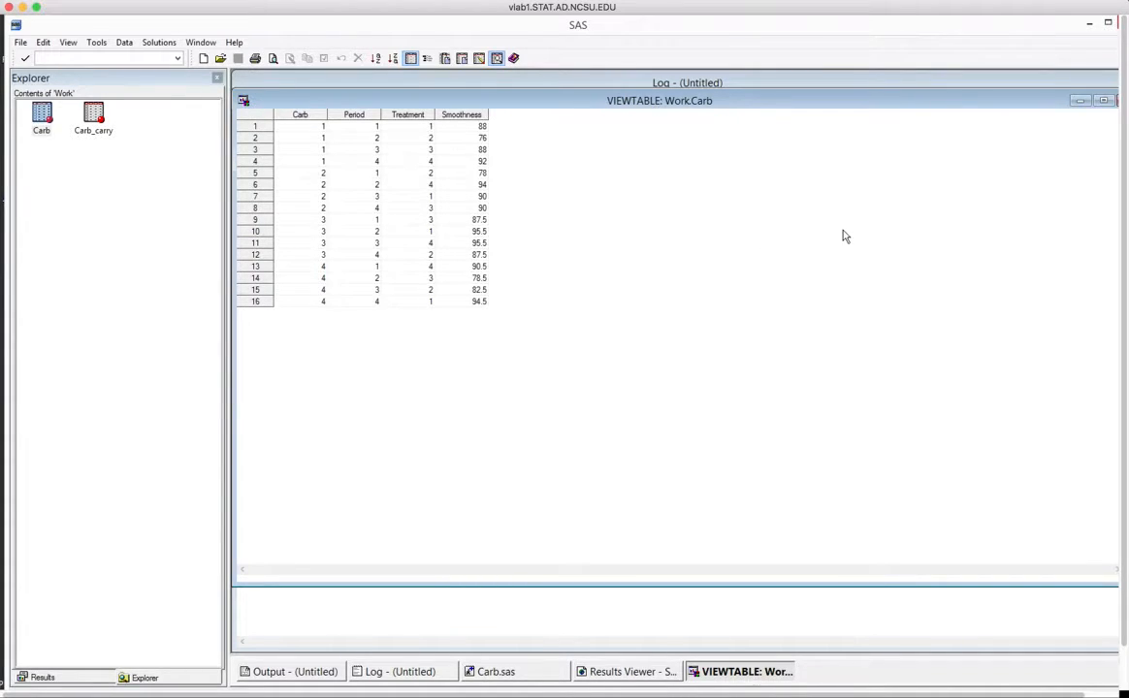
double_click(882, 101)
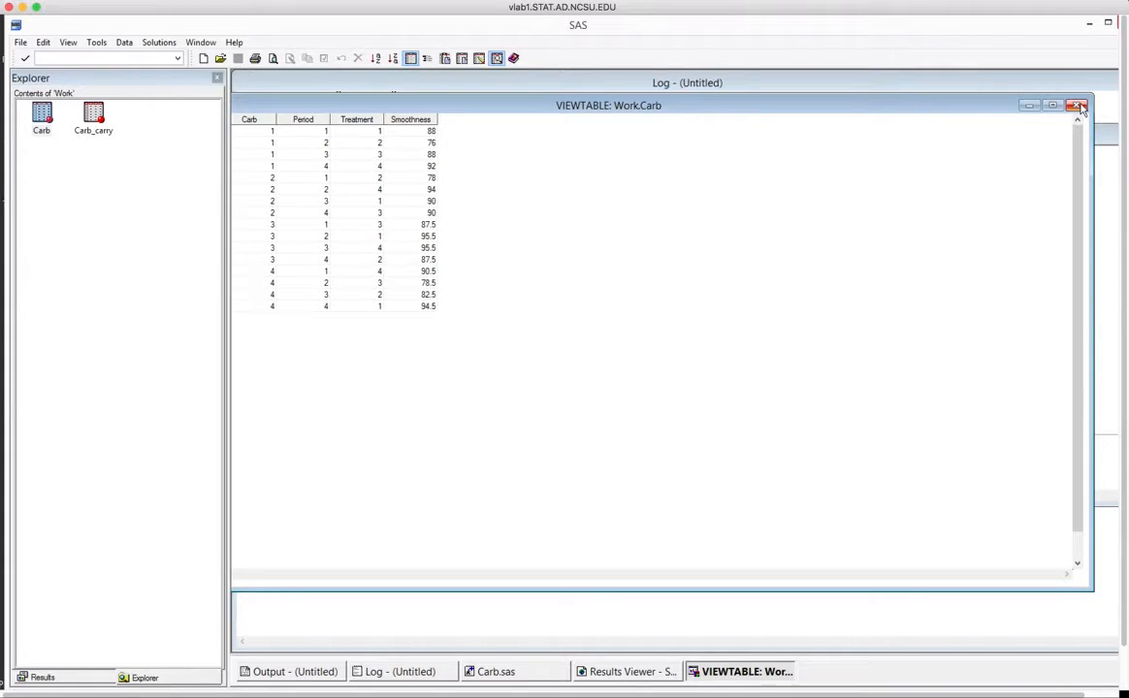
left_click(1079, 106)
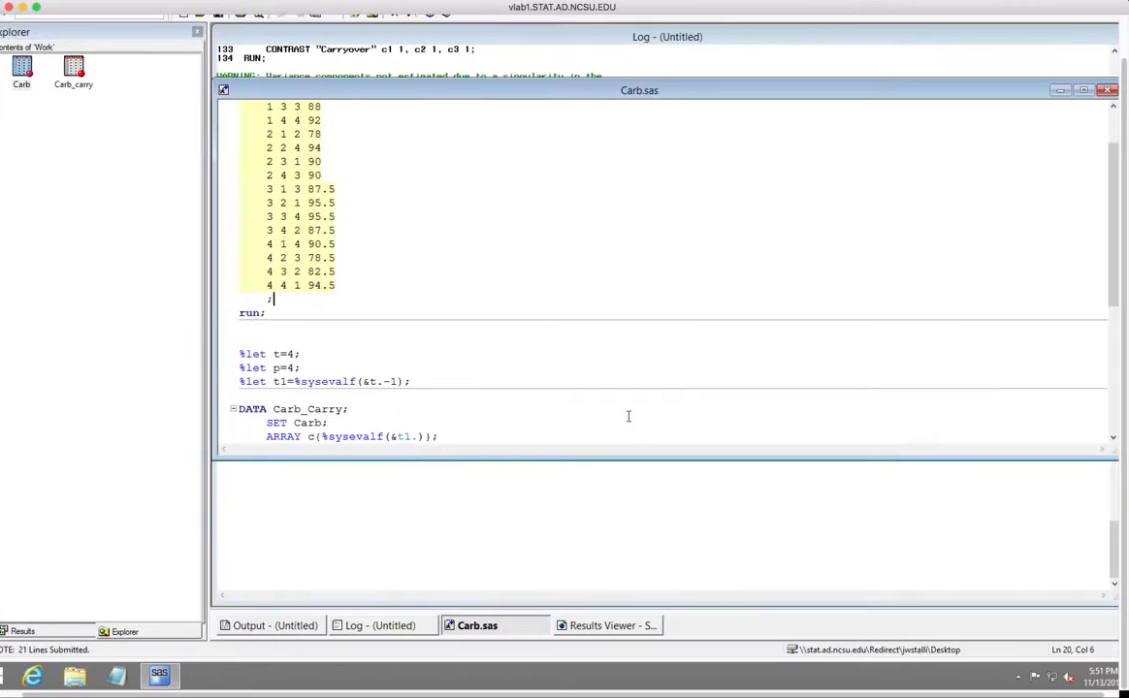
Delete the "%let p=4;" line below the Carb DATA step and save the program
scroll(628, 417, "down", 3)
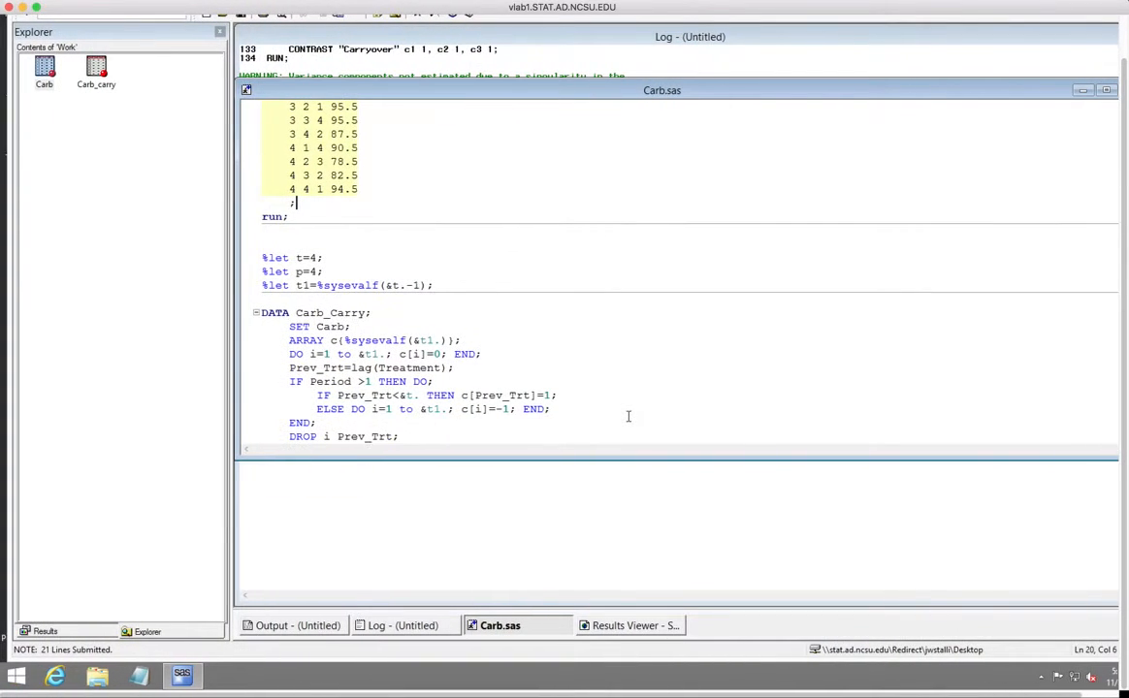
left_click(320, 248)
scroll(321, 248, "up", 2)
scroll(321, 248, "down", 1)
left_click(318, 295)
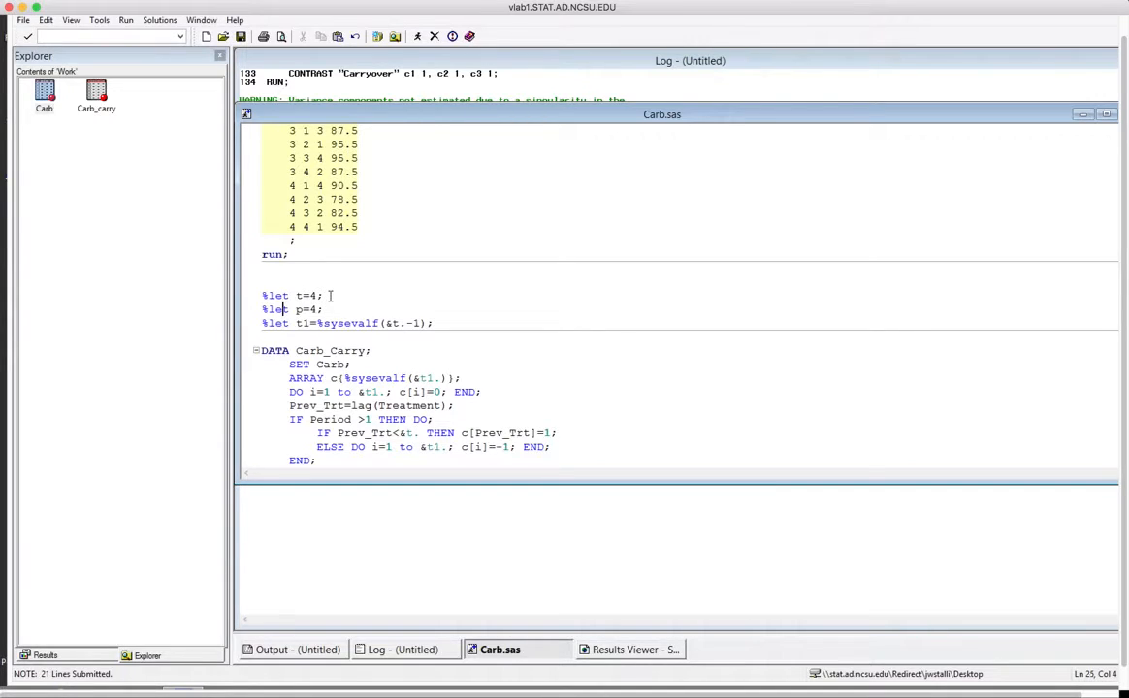
key("Right")
key("Right")
key("shift+Up")
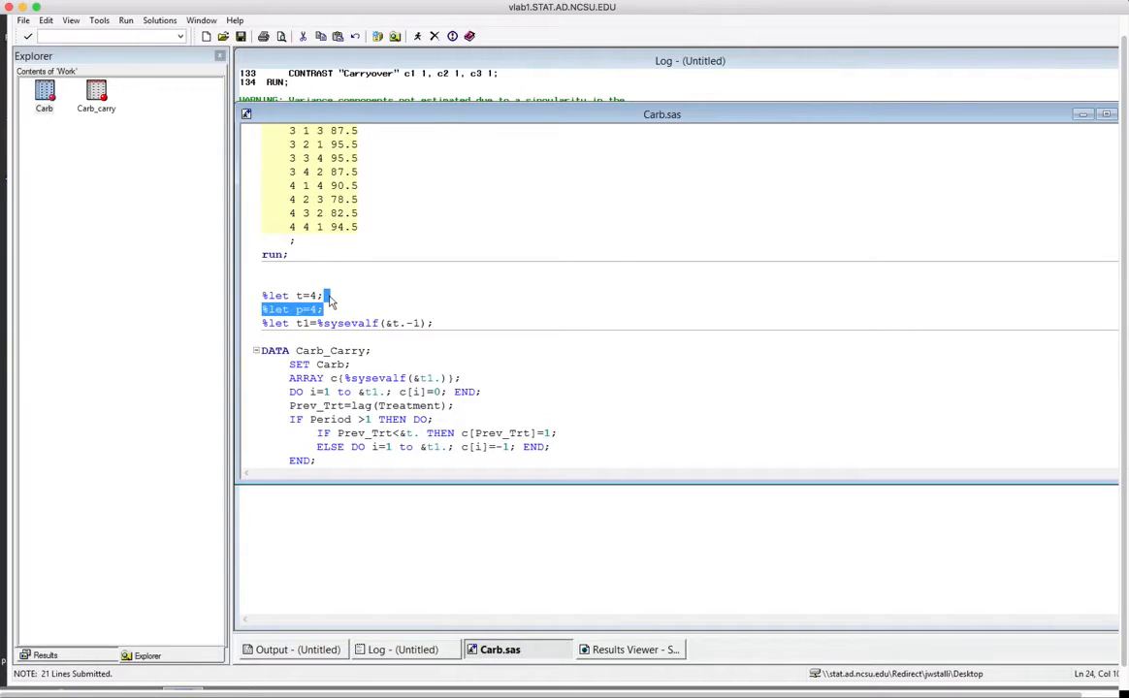
key("Delete")
key("ctrl+s")
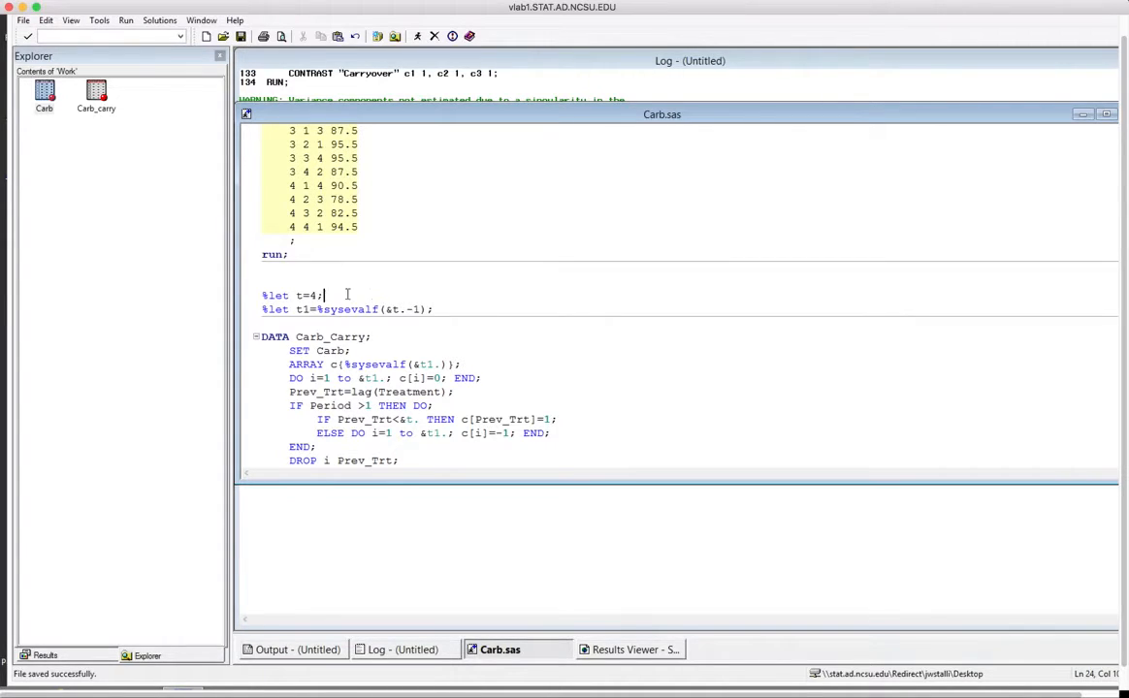
Run the two %let statements that define the macro variables t and t1
left_click(443, 308)
left_click(257, 282)
left_click_drag(287, 299, 437, 310)
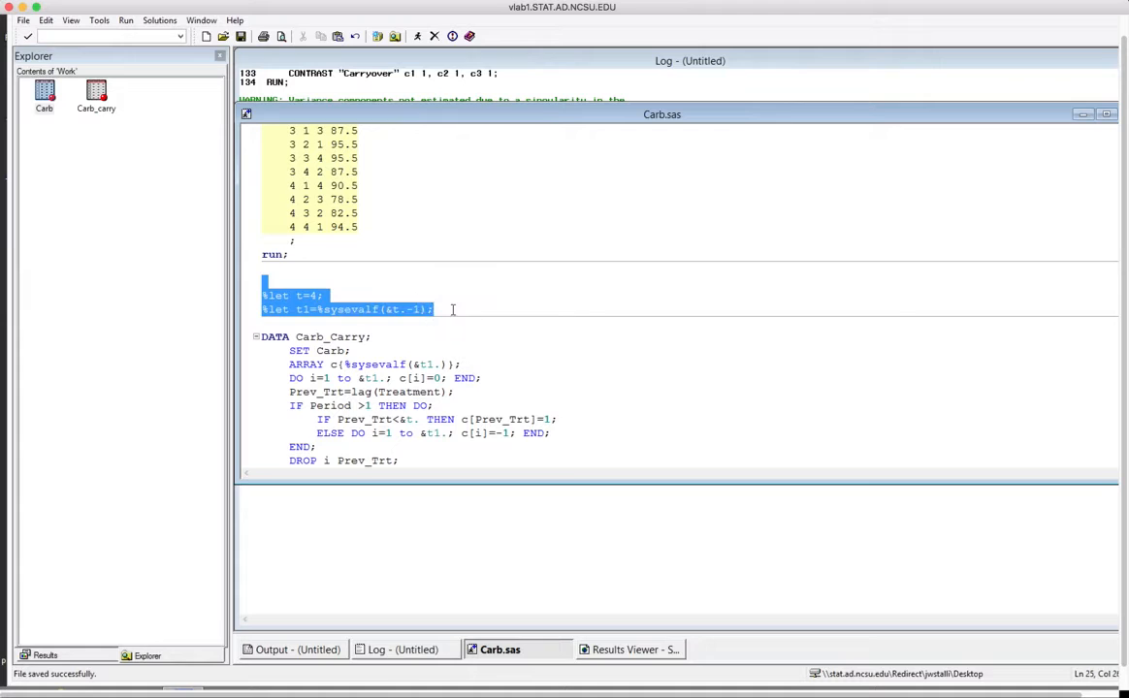
left_click(417, 36)
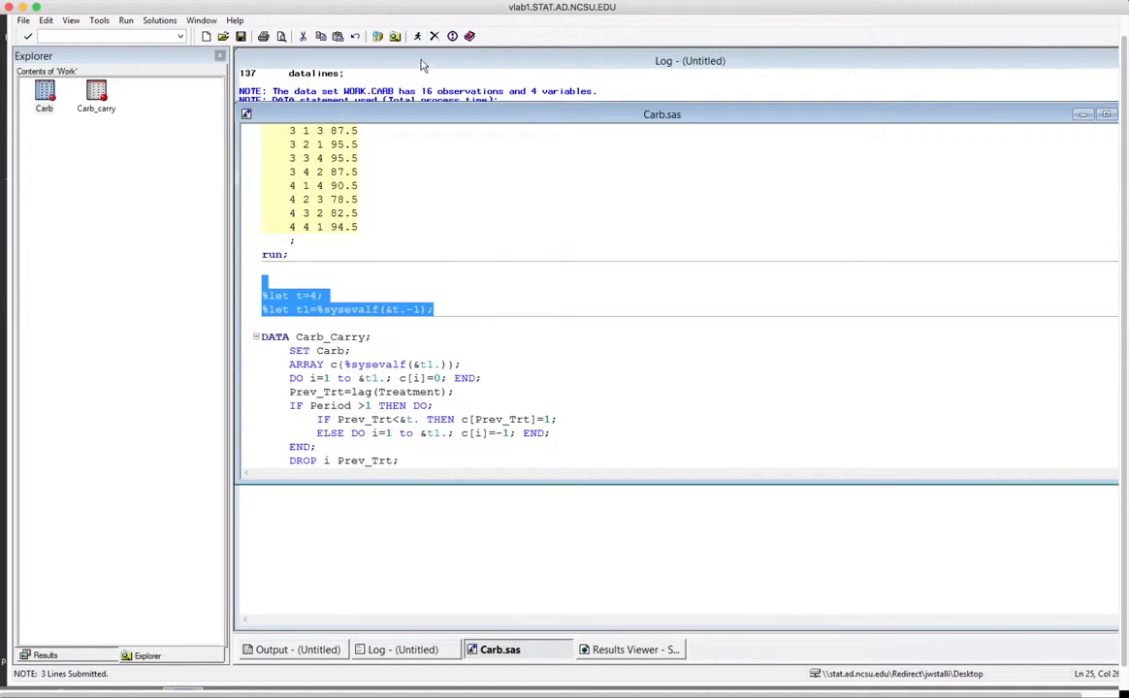
left_click(366, 323)
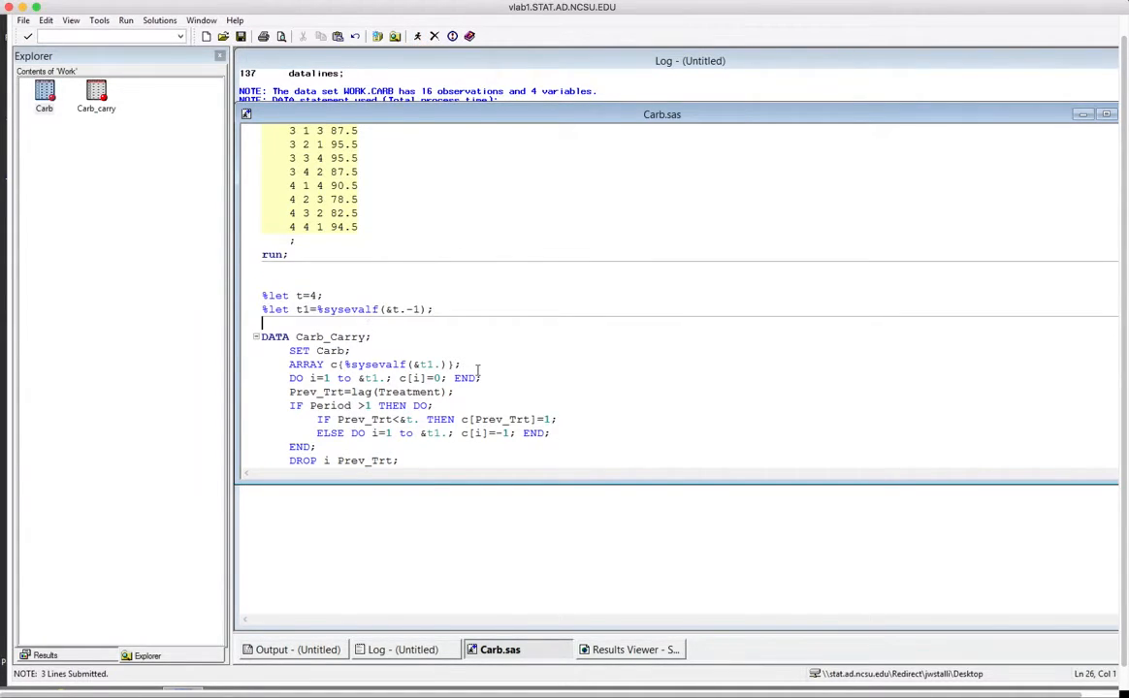
Examine the Carb_Carry DATA step, including its SET, ARRAY and DO statements and the carryover coding conditions
scroll(477, 371, "down", 3)
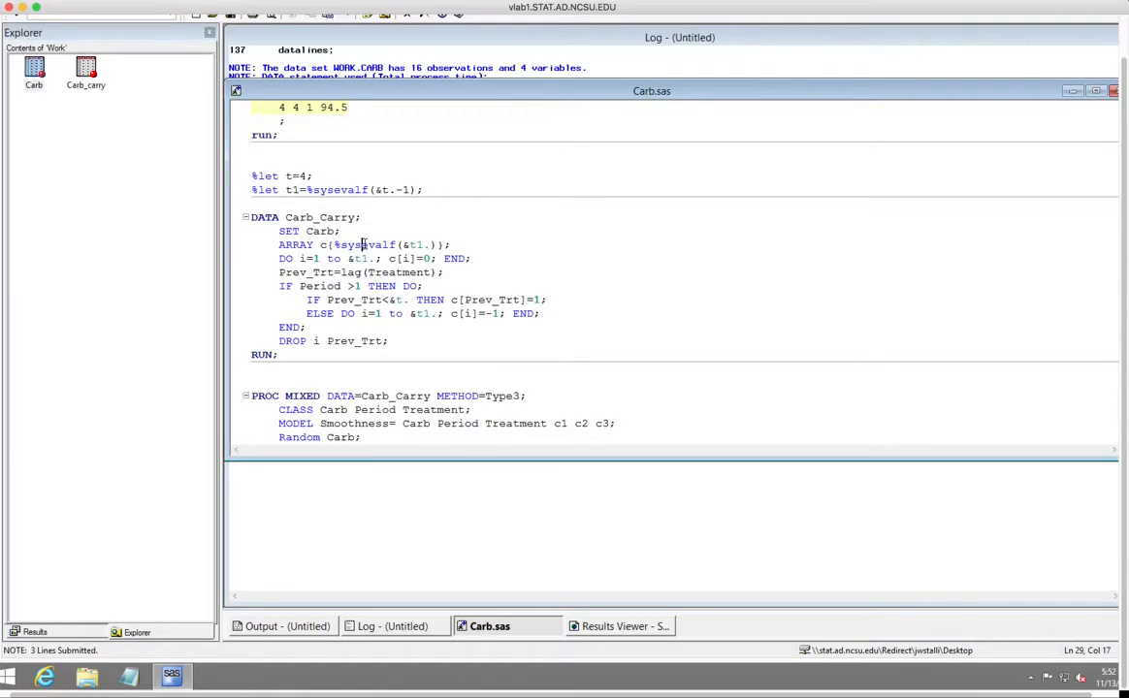
key("Up")
left_click_drag(306, 232, 345, 233)
left_click(351, 231)
key("Up")
key("Down")
left_click(287, 222)
left_click_drag(287, 222, 344, 222)
left_click(307, 233)
left_click_drag(307, 233, 337, 231)
left_click(346, 231)
left_click(276, 203)
left_click_drag(448, 313, 501, 312)
left_click(569, 328)
Run the %let statements together with the whole Carb_Carry DATA step
left_click(263, 162)
left_click(287, 355, "shift")
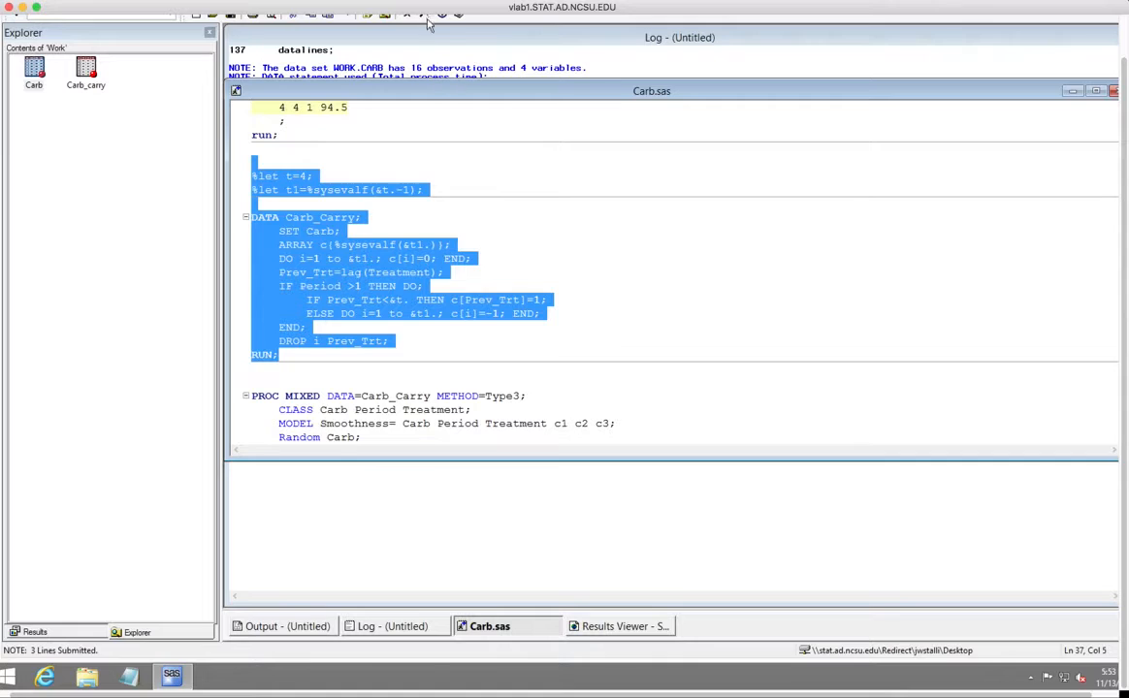
left_click(407, 18)
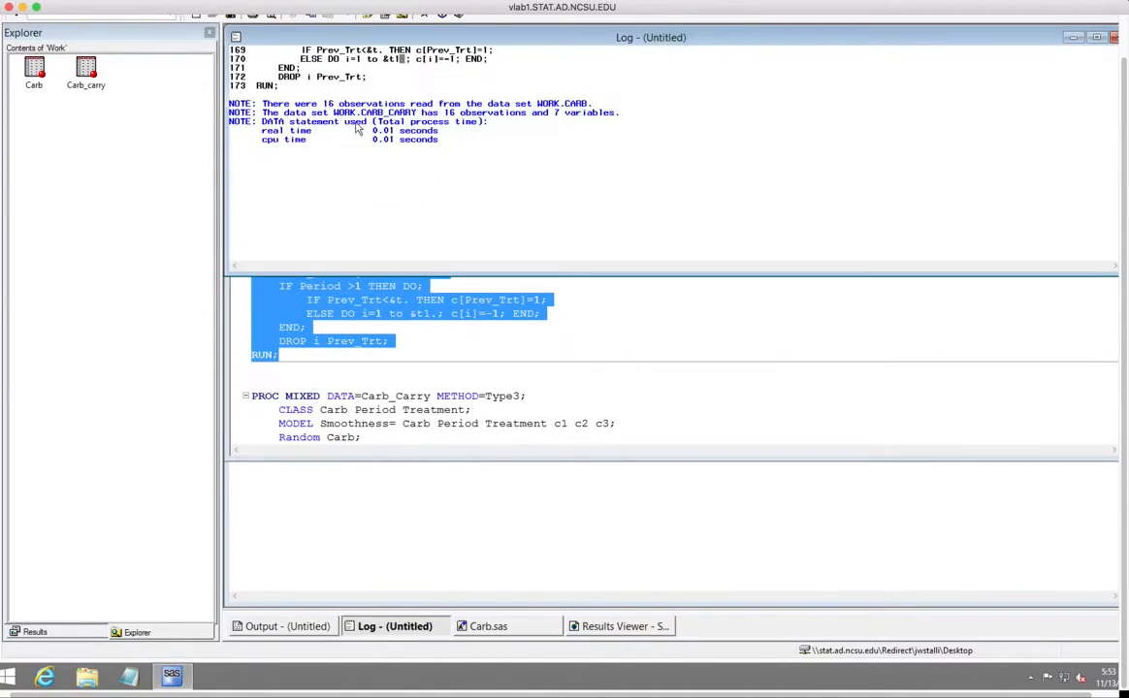
Open the Carb_carry table and inspect row 7 and the period 1 rows 1, 5, 9 and 13
double_click(88, 77)
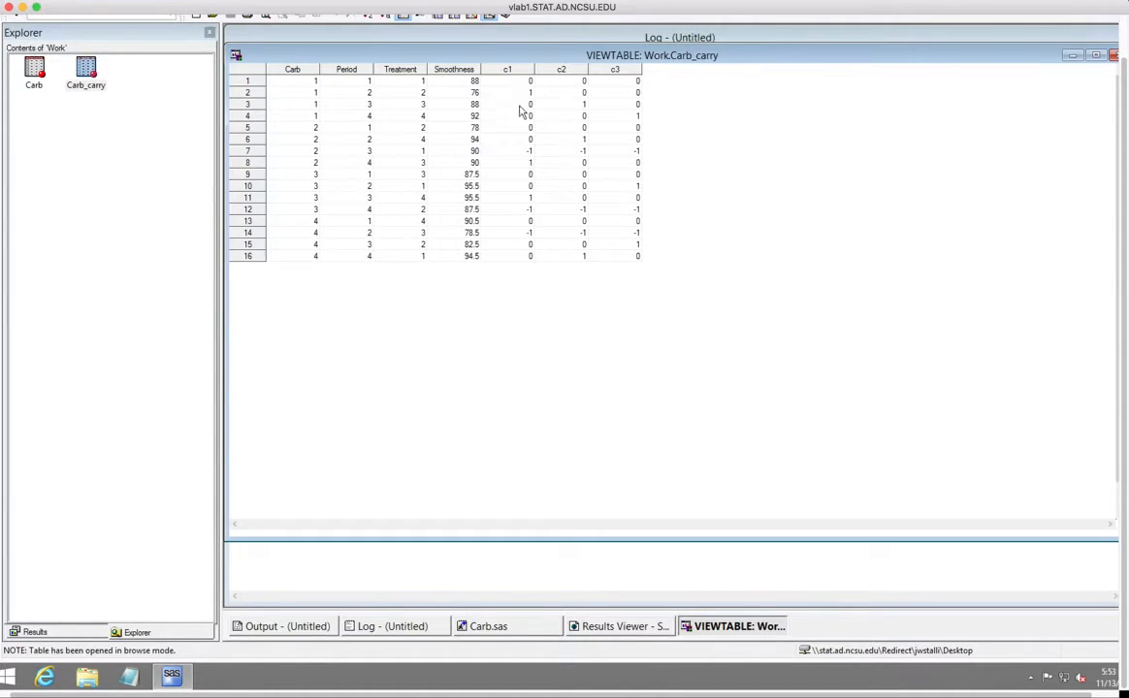
left_click(257, 152)
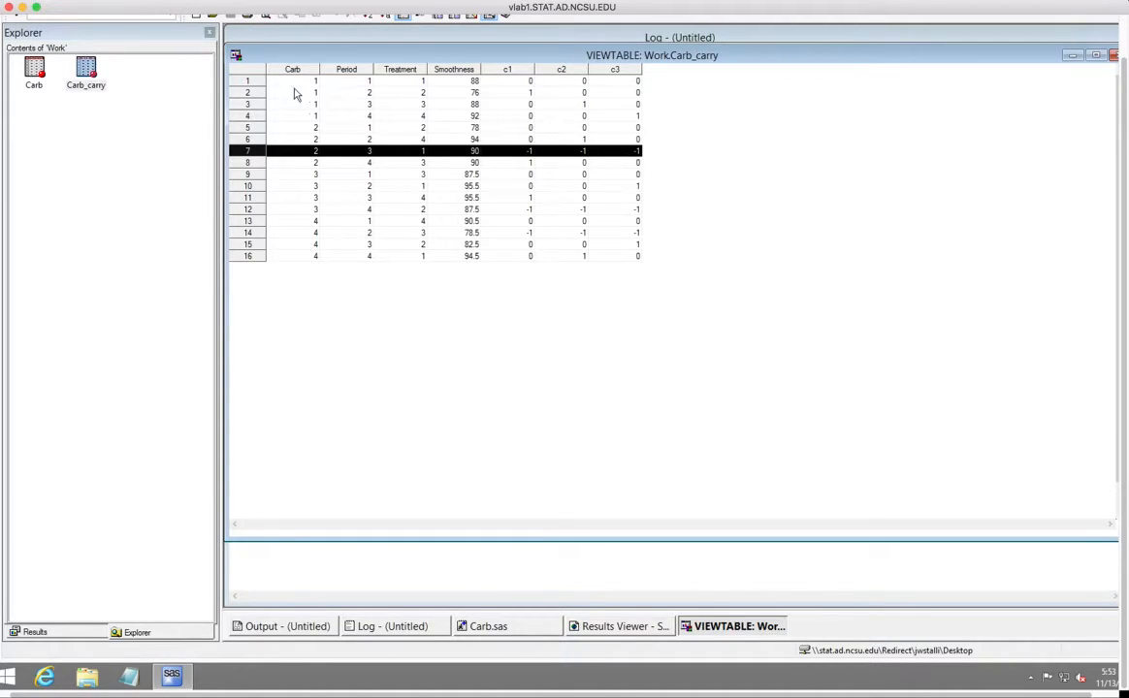
left_click(251, 83)
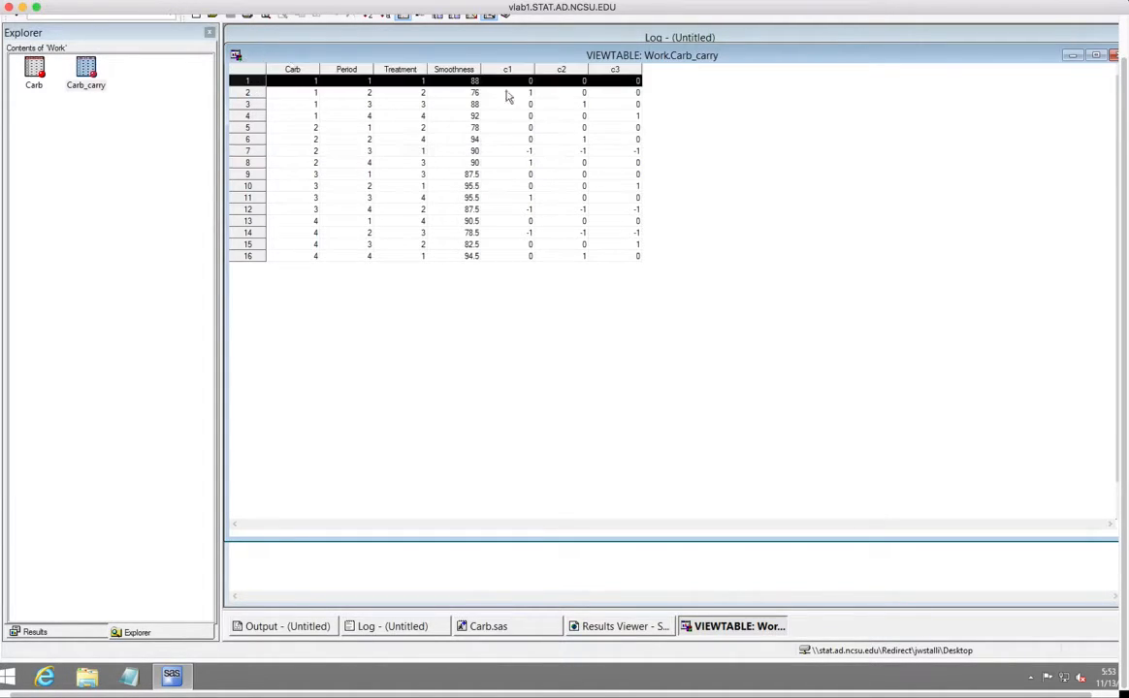
left_click(247, 127)
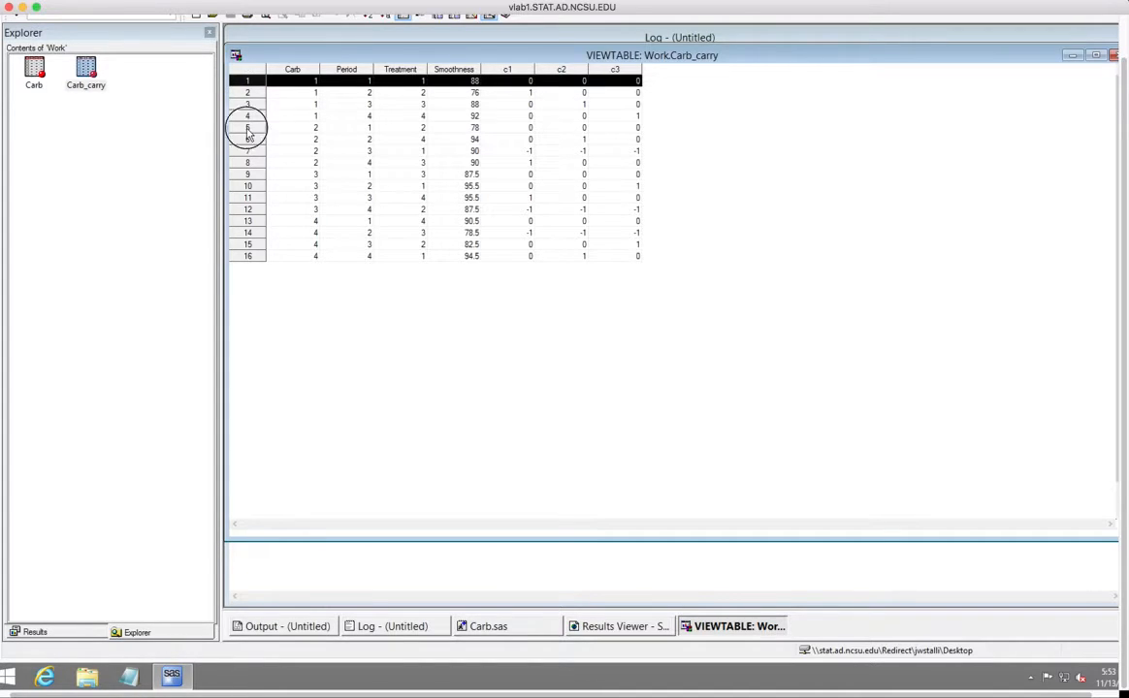
left_click(254, 176)
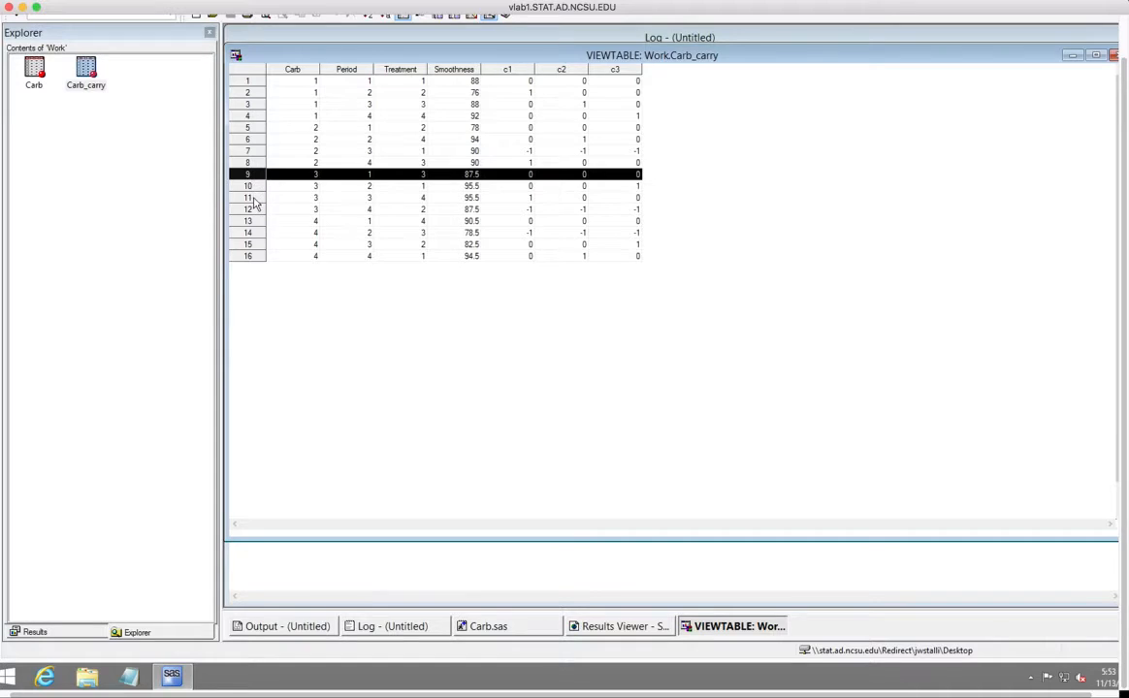
left_click(260, 222)
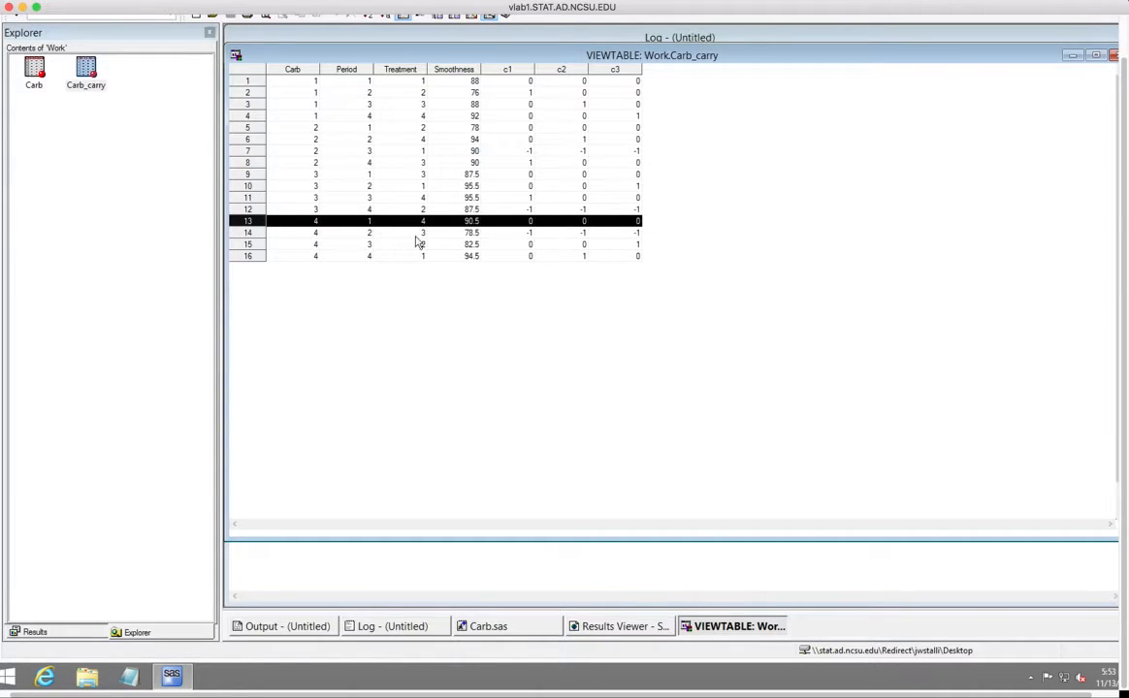
left_click(487, 269)
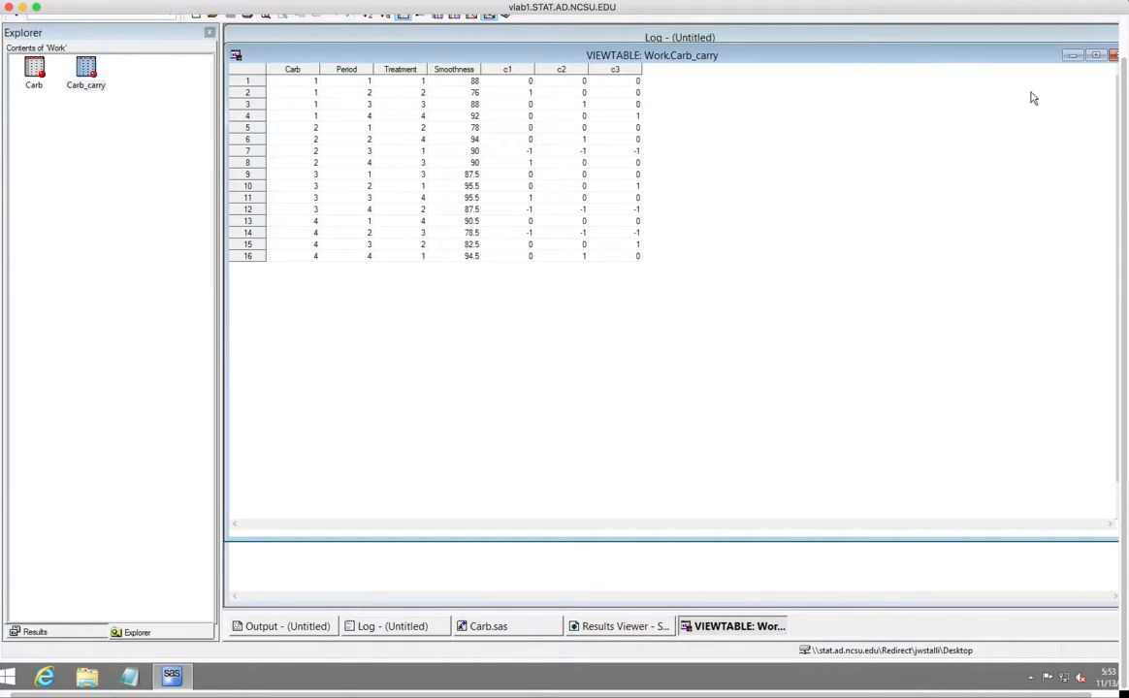
Examine the carryover columns c1 to c3 in the Carb_carry table, and close the table
left_click(519, 70)
left_click_drag(519, 70, 615, 70)
left_click(690, 148)
left_click(1112, 55)
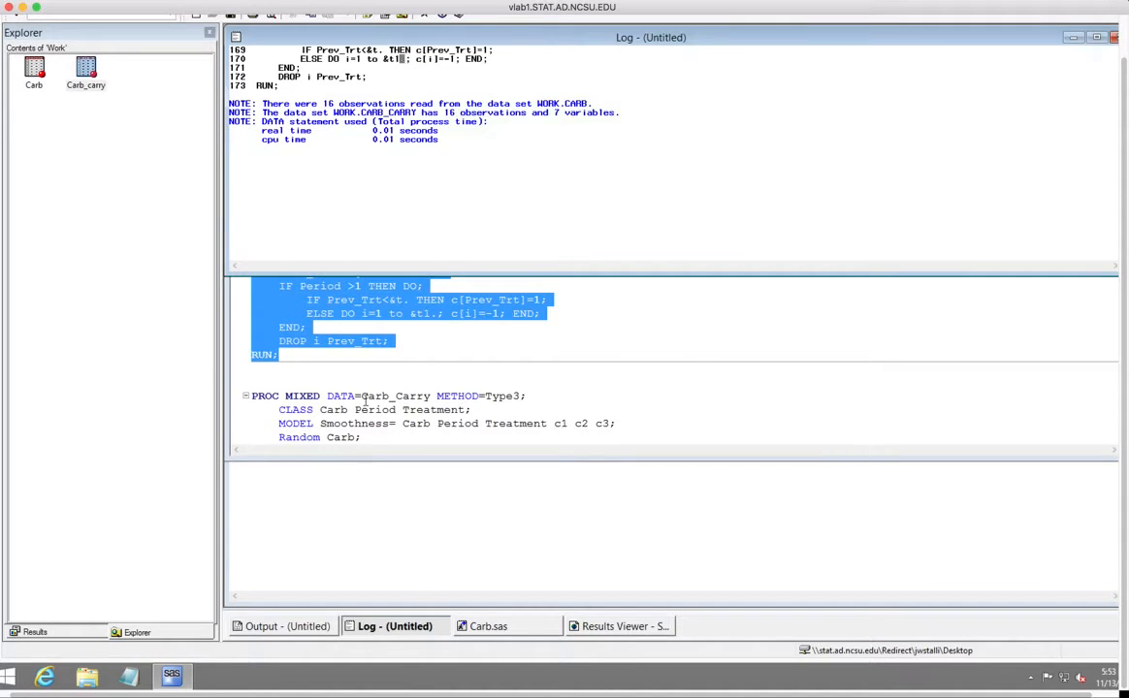
Review the PROC MIXED step for Carb_Carry, from its CLASS and MODEL statements through the CONTRAST statement
left_click(350, 363)
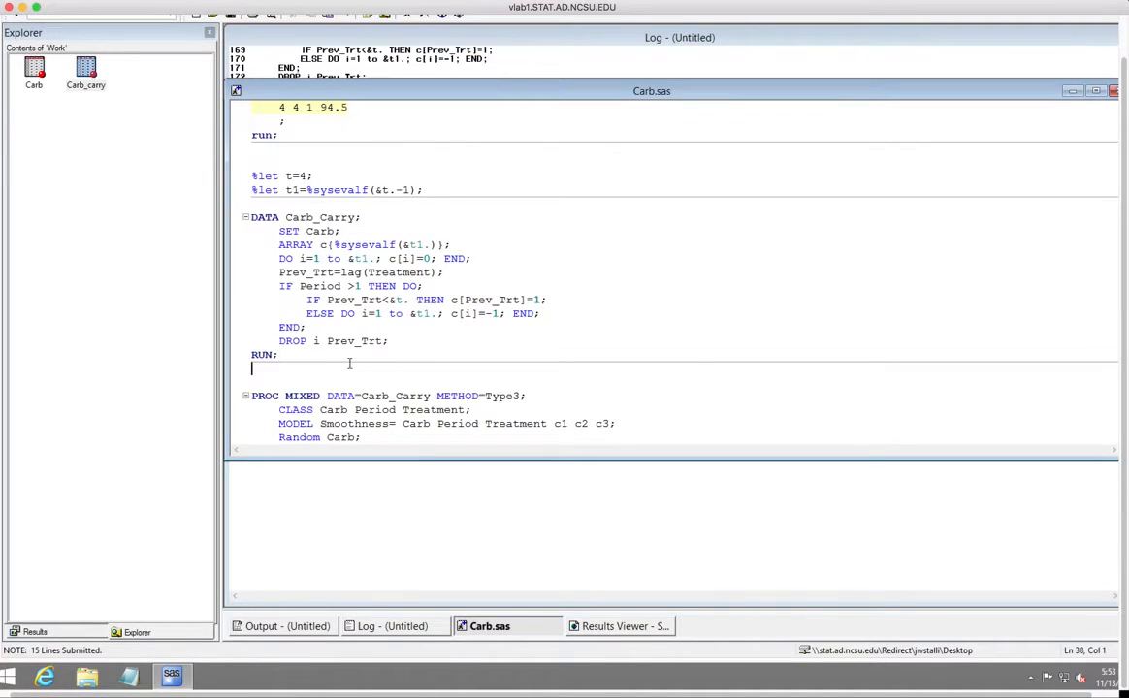
key("Down")
key("Down")
key("Down")
key("Down")
key("Down")
key("Down")
type("CONTRAST \"Carryover\" c1 1, c2 1, c3 1;")
key("Down")
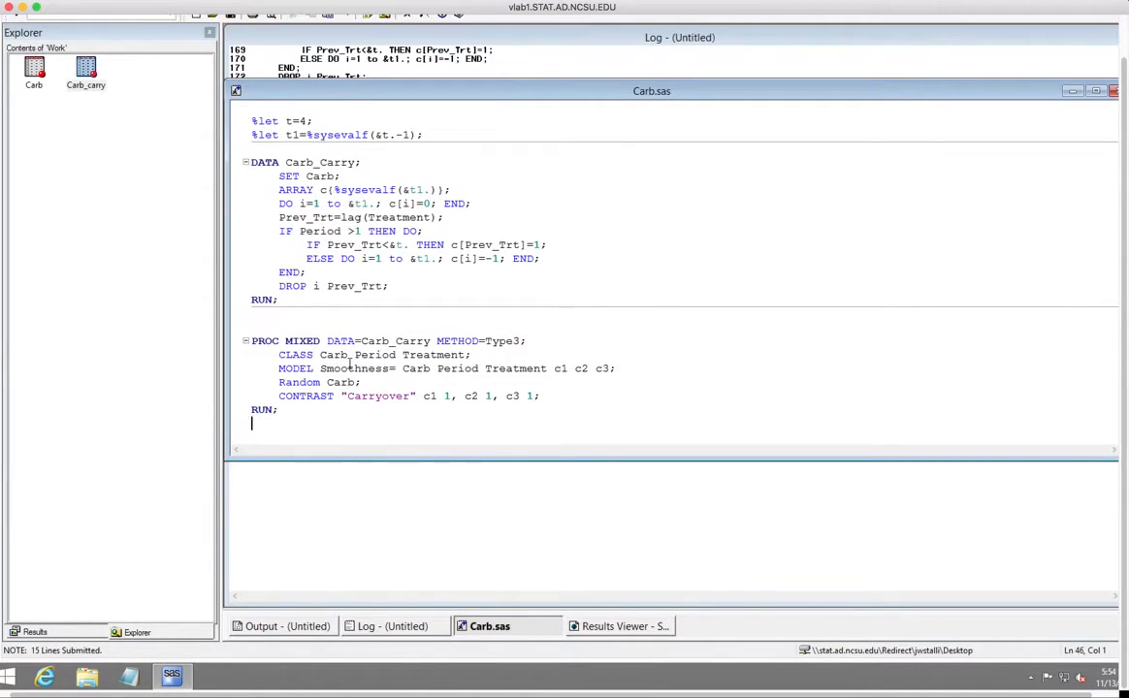
key("Up")
key("Up")
key("Up")
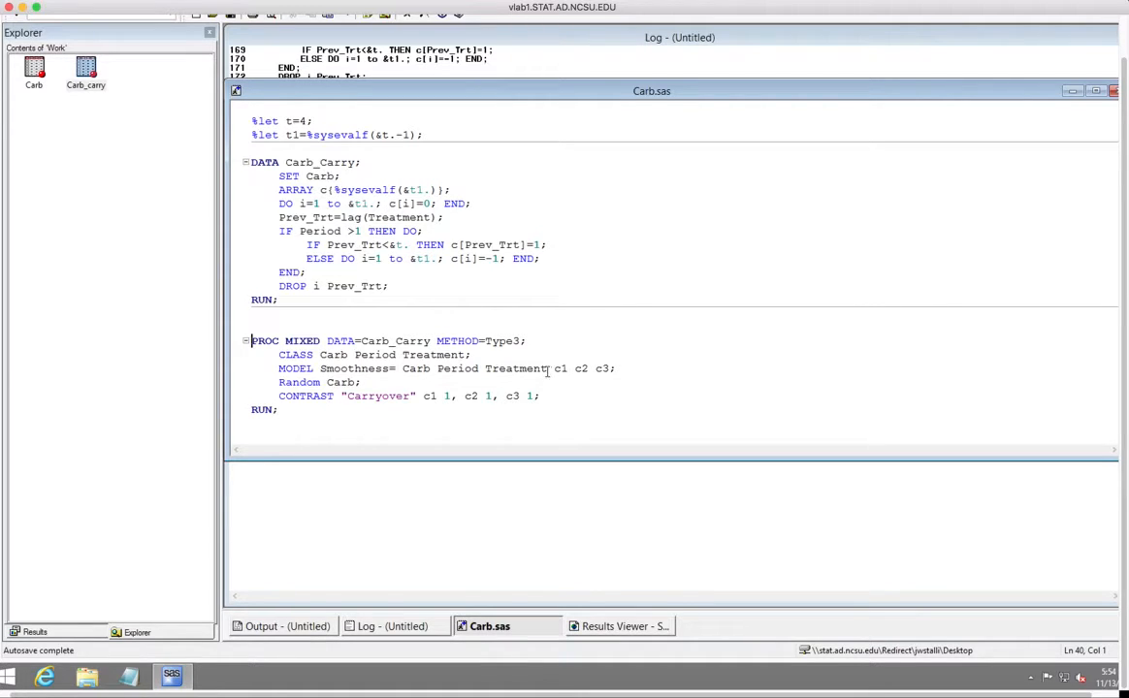
Remove c1 c2 c3 from the MODEL statement and comment out the "Carryover" CONTRAST statement with an asterisk
left_click_drag(549, 369, 613, 369)
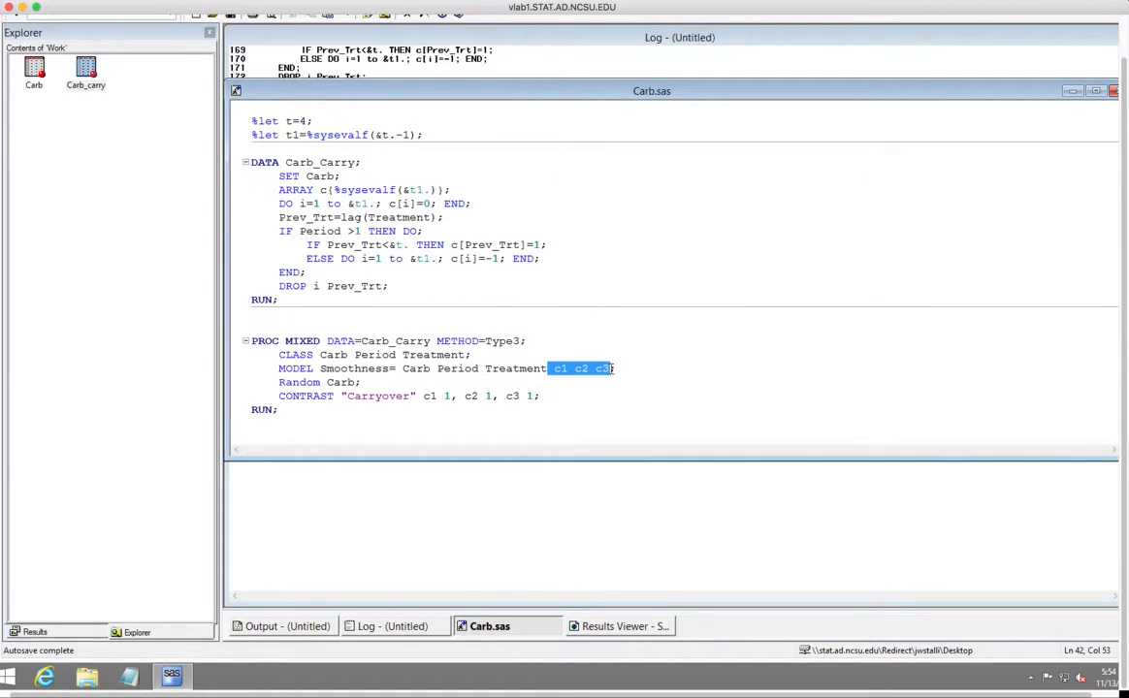
key("Delete")
left_click(541, 396)
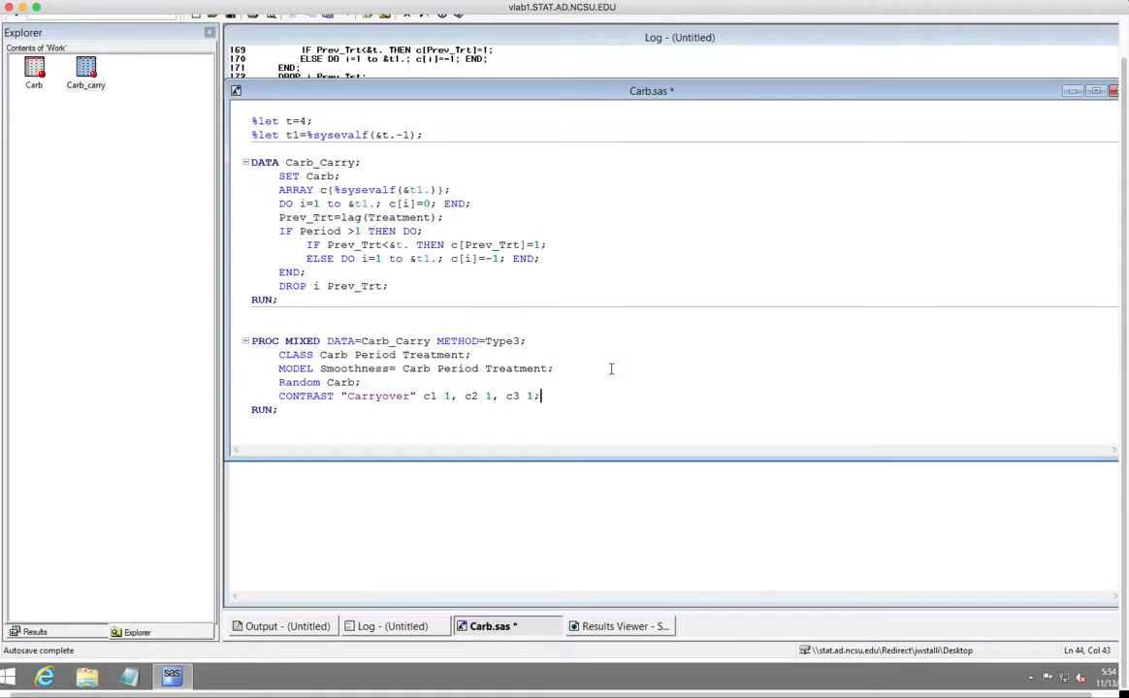
left_click(280, 396)
type("*")
Delete the "Random Carb;" statement and its line from the PROC MIXED step
left_click_drag(359, 382, 242, 383)
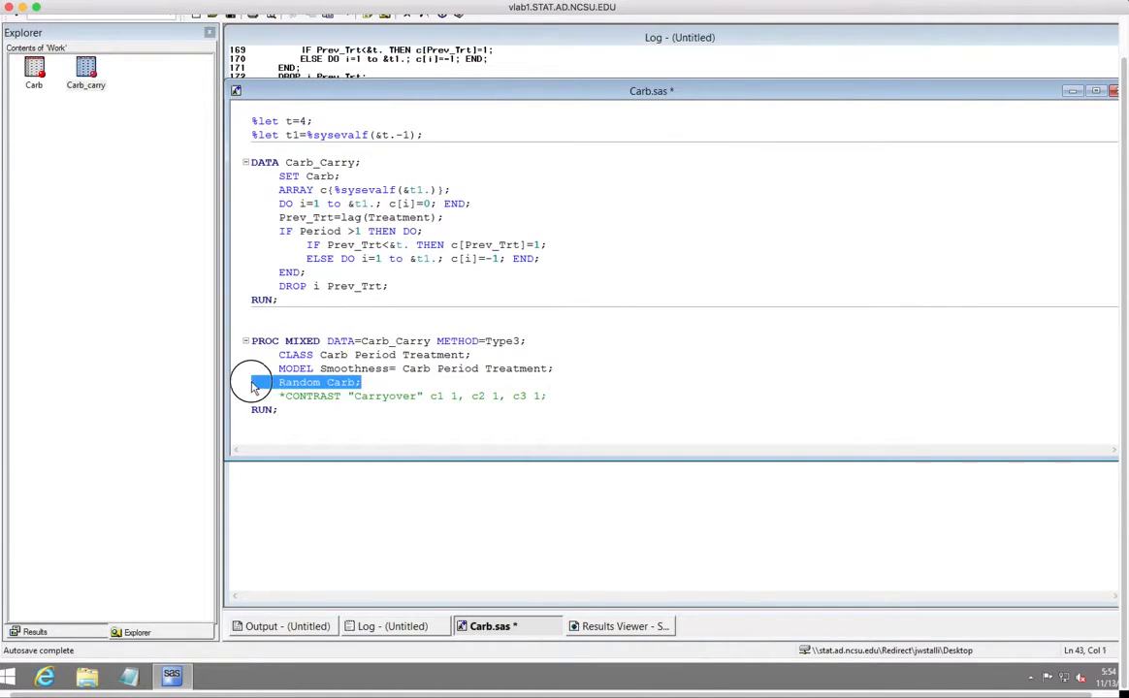
key("BackSpace")
key("BackSpace")
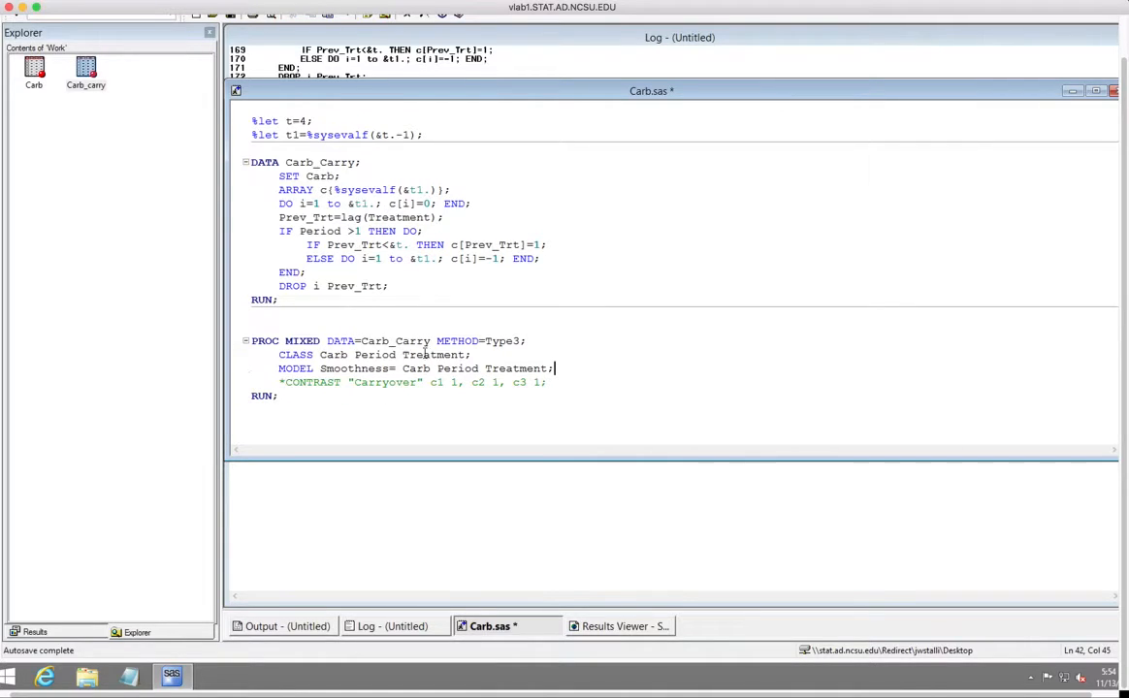
Run the PROC MIXED step without carryover terms, then return to Carb.sas and save it
left_click_drag(345, 325, 279, 396)
left_click(368, 15)
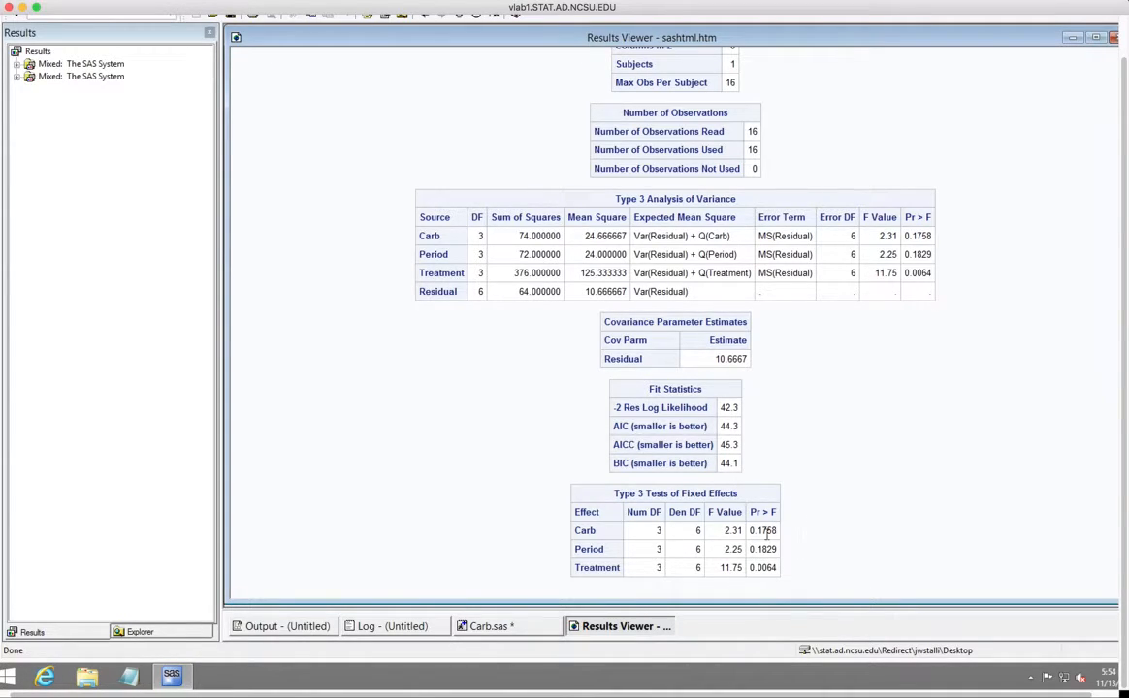
left_click(516, 631)
left_click(441, 369)
key("ctrl+s")
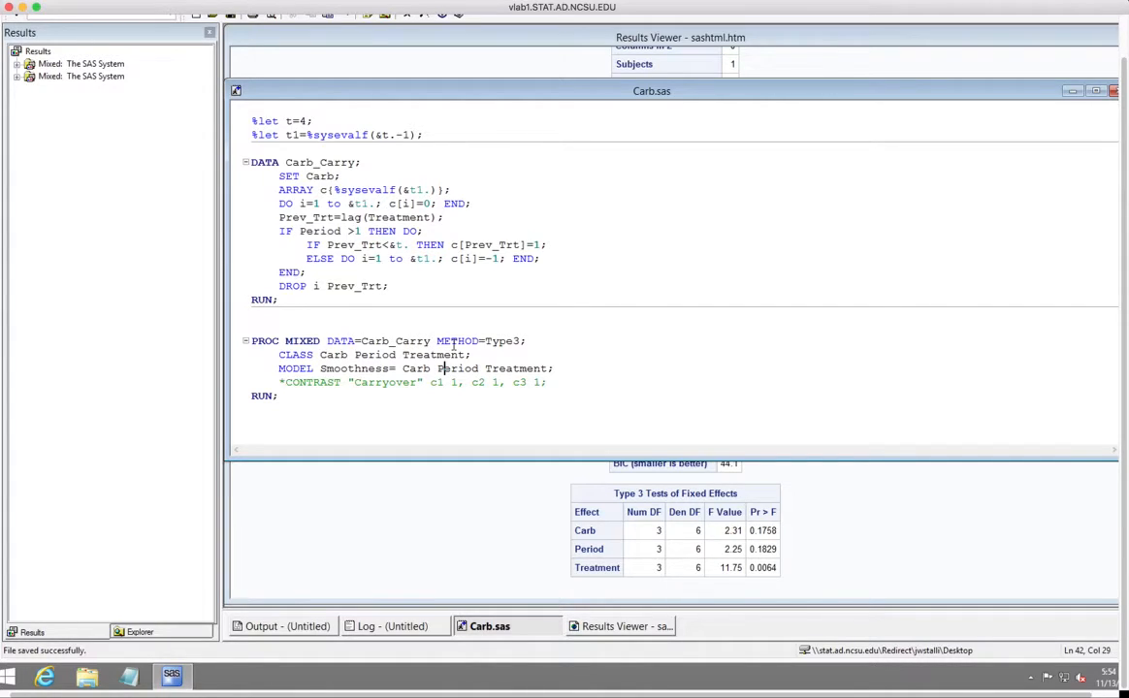
Add the carryover variables c1 c2 c3 to the end of the MODEL statement
left_click(549, 369)
type("c1 c2 c3")
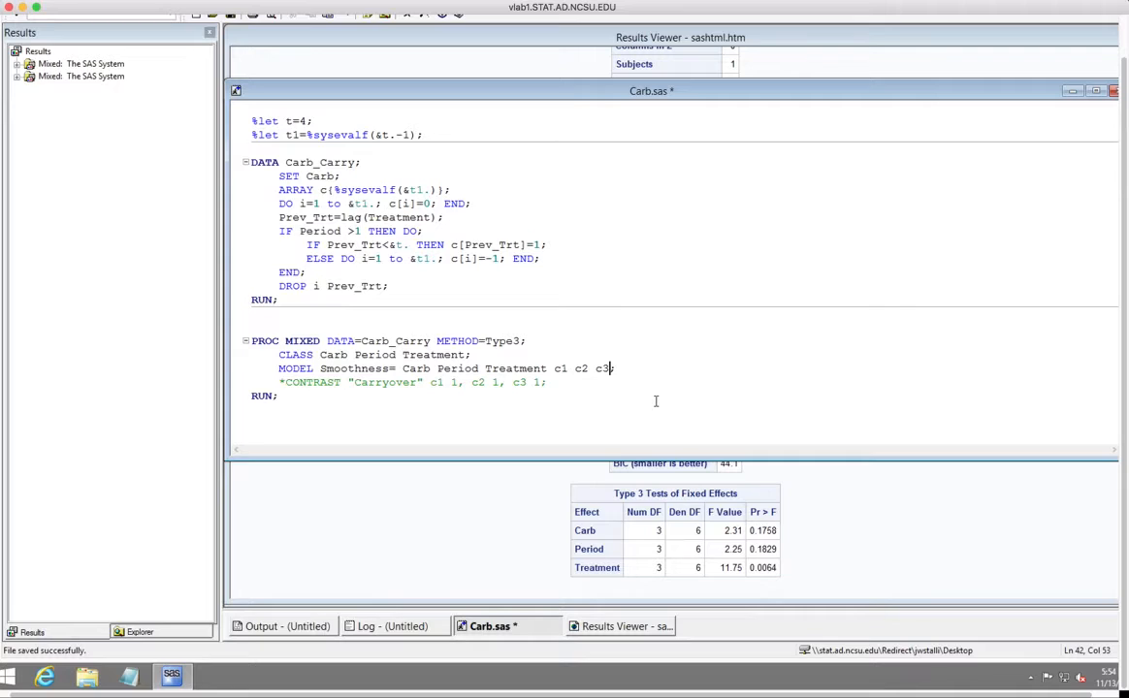
Try shortening the carryover list in the MODEL statement to the macro-based range c1-c&t1
key("shift+Left")
key("shift+Left")
key("shift+Left")
key("shift+Left")
key("shift+Left")
key("shift+Left")
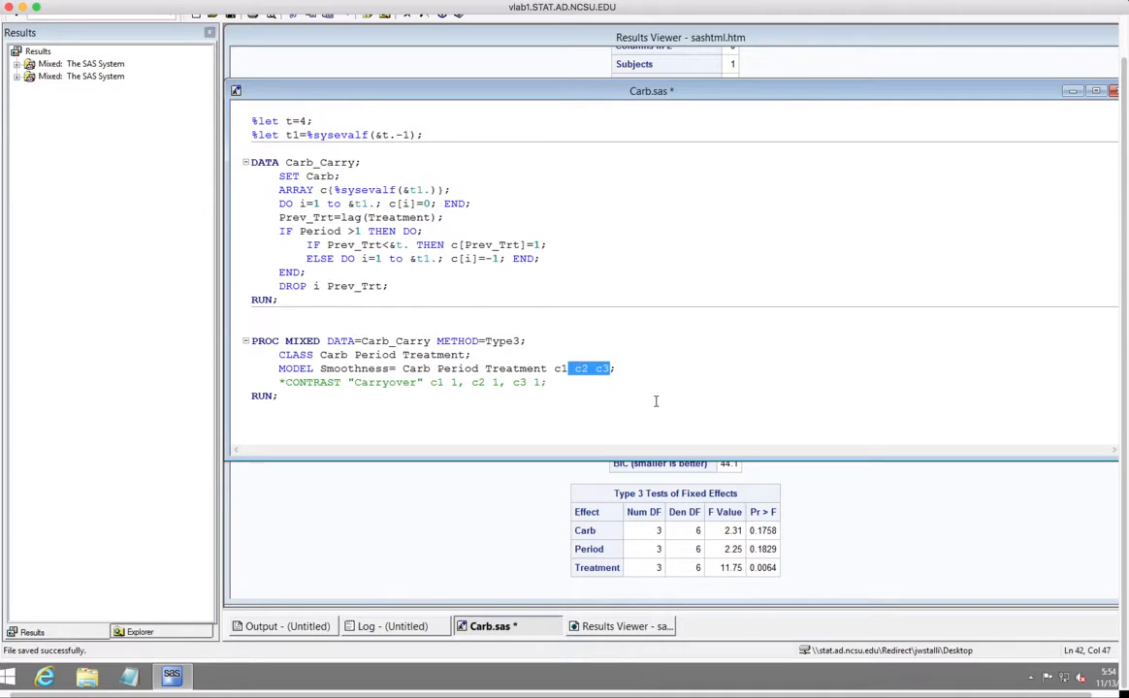
type("-c&t1.")
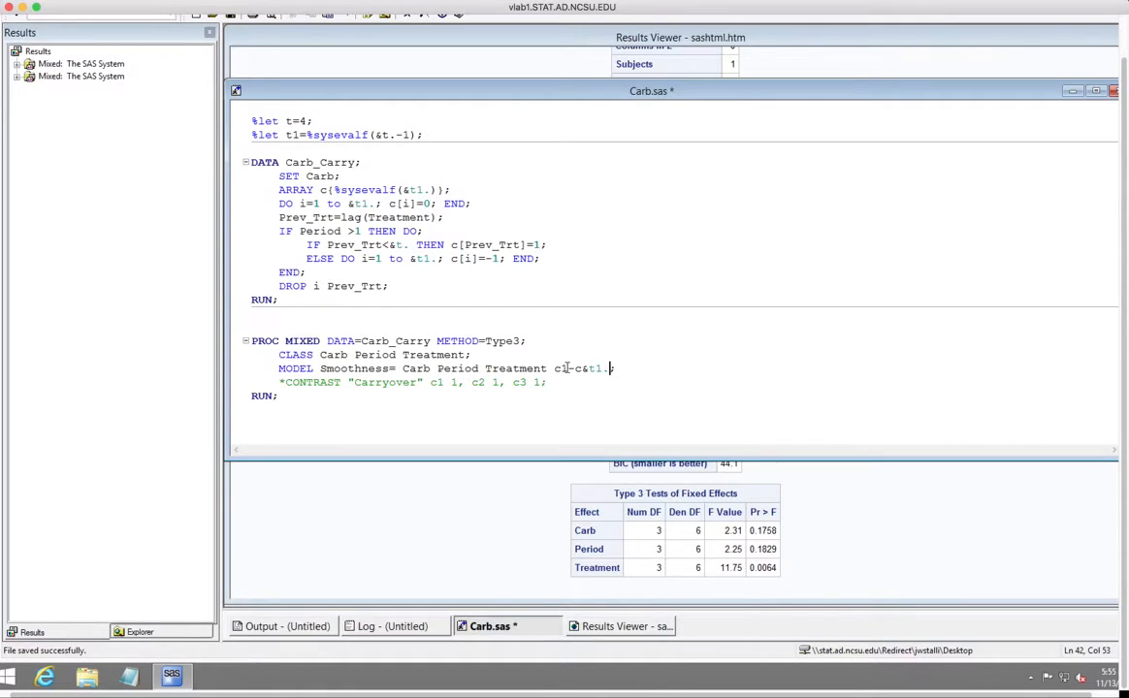
Change the carryover terms in the MODEL statement back to c1 c2 c3 and save Carb.sas
left_click_drag(569, 369, 610, 368)
type("c2 c3")
left_click(617, 368)
key("ctrl+s")
left_click(419, 327)
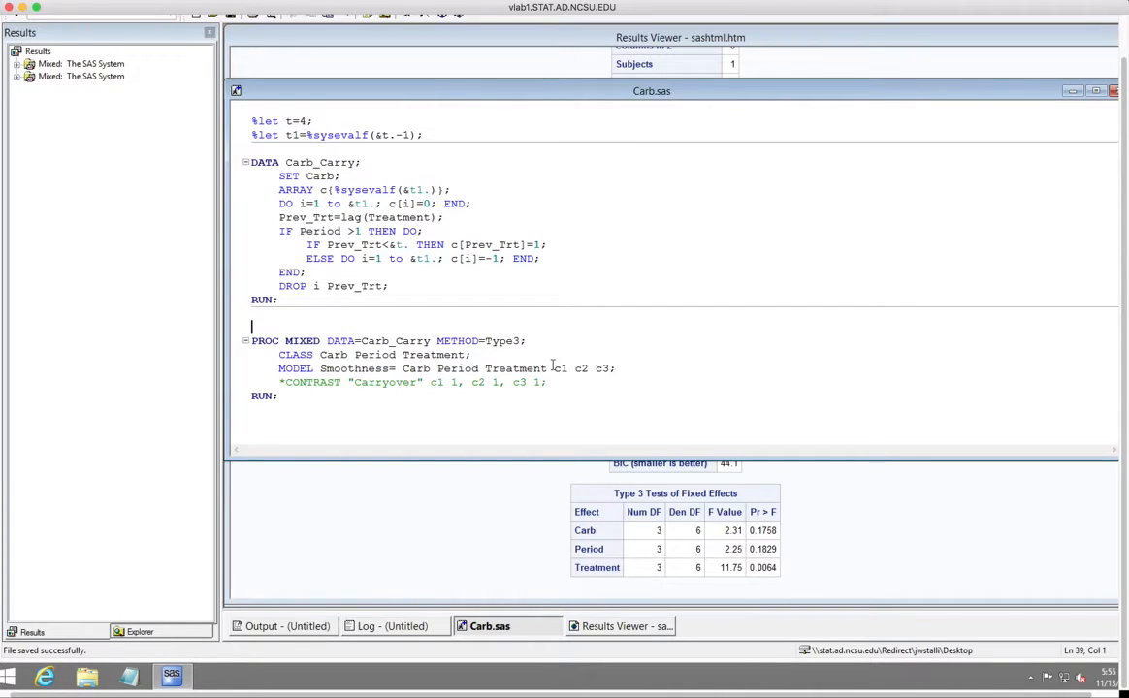
Uncomment the "Carryover" CONTRAST statement by removing its asterisk, check its c1 1 coefficient, and save the program
left_click(285, 383)
key("BackSpace")
left_click_drag(279, 383, 334, 385)
left_click(450, 384)
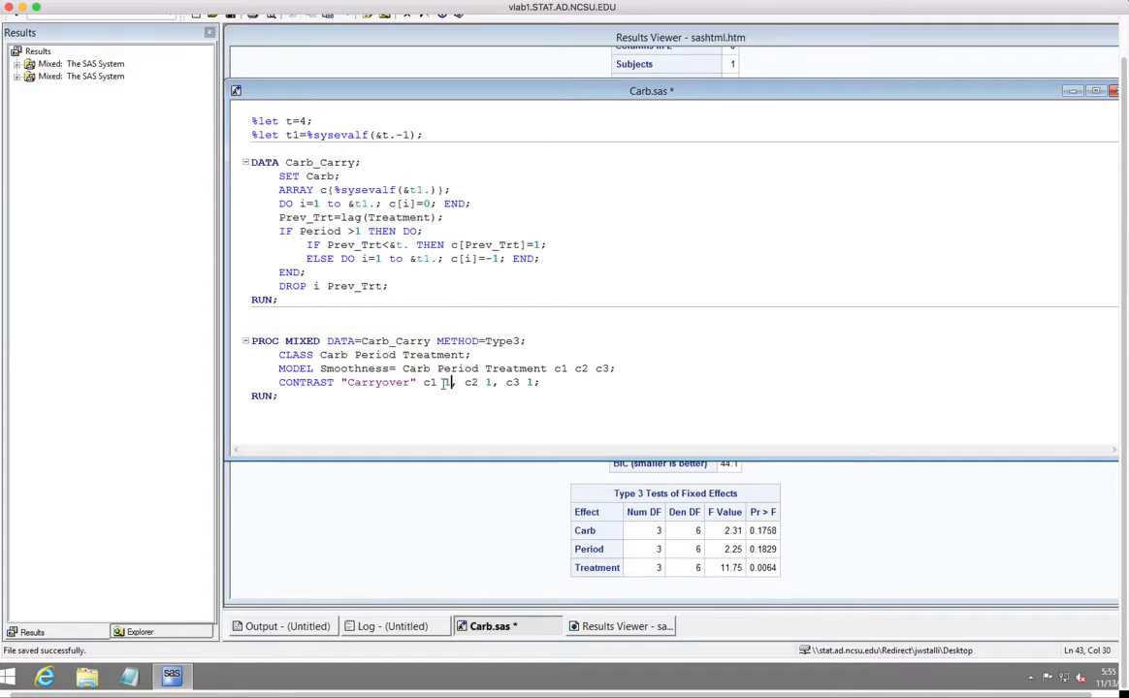
left_click_drag(442, 384, 451, 388)
left_click(557, 386)
key("ctrl+s")
Run the PROC MIXED step with carryover terms and review its Type 3 analysis of variance and contrast tables
left_click_drag(554, 369, 611, 369)
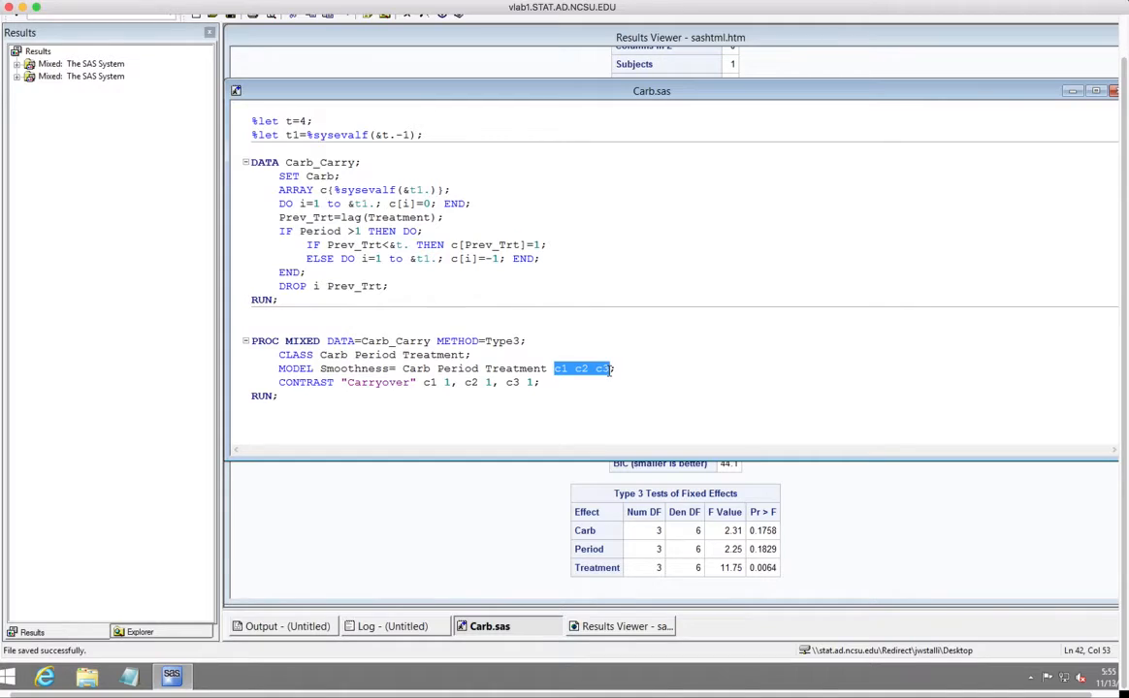
left_click(610, 369)
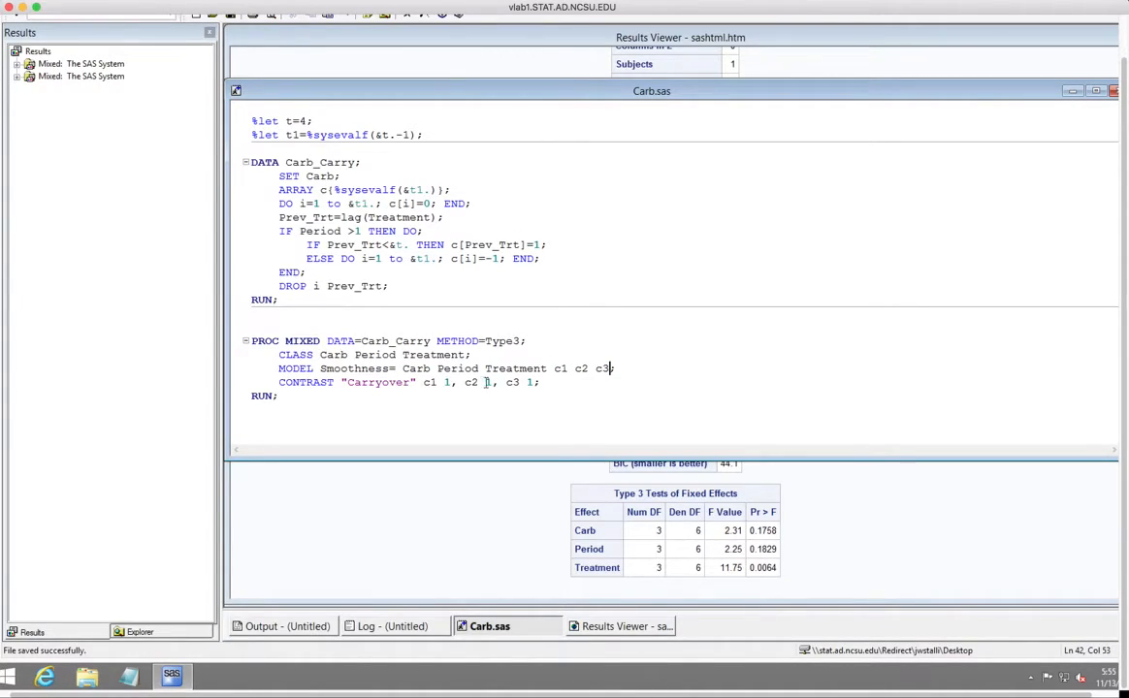
left_click(287, 324)
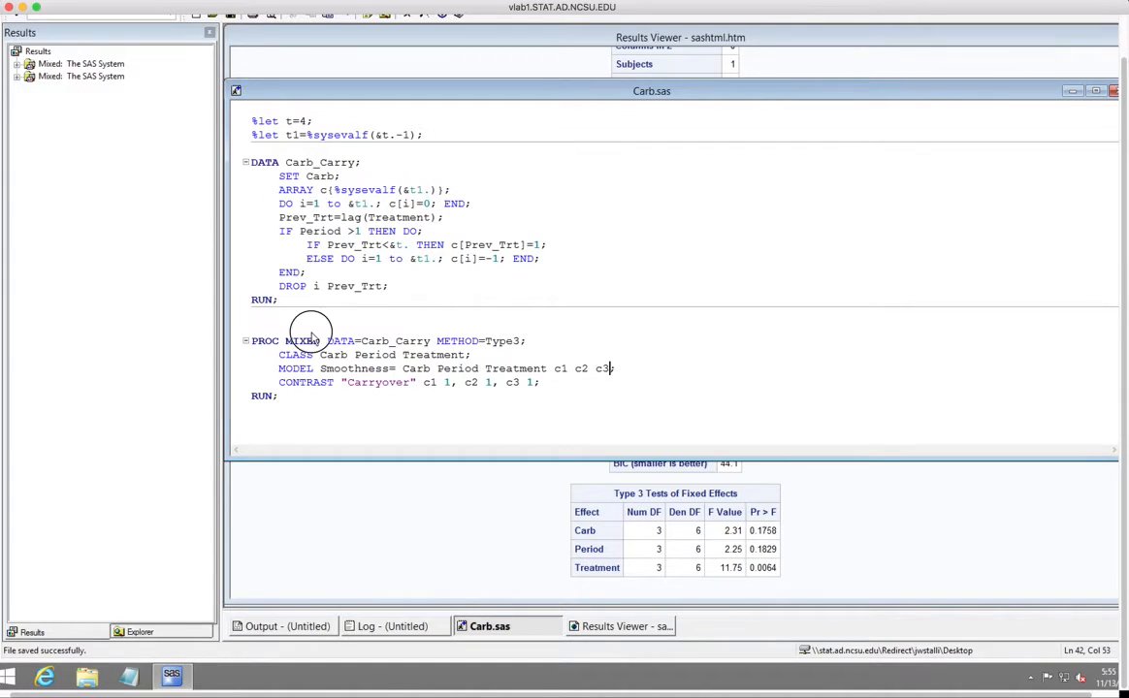
left_click(300, 397, "shift")
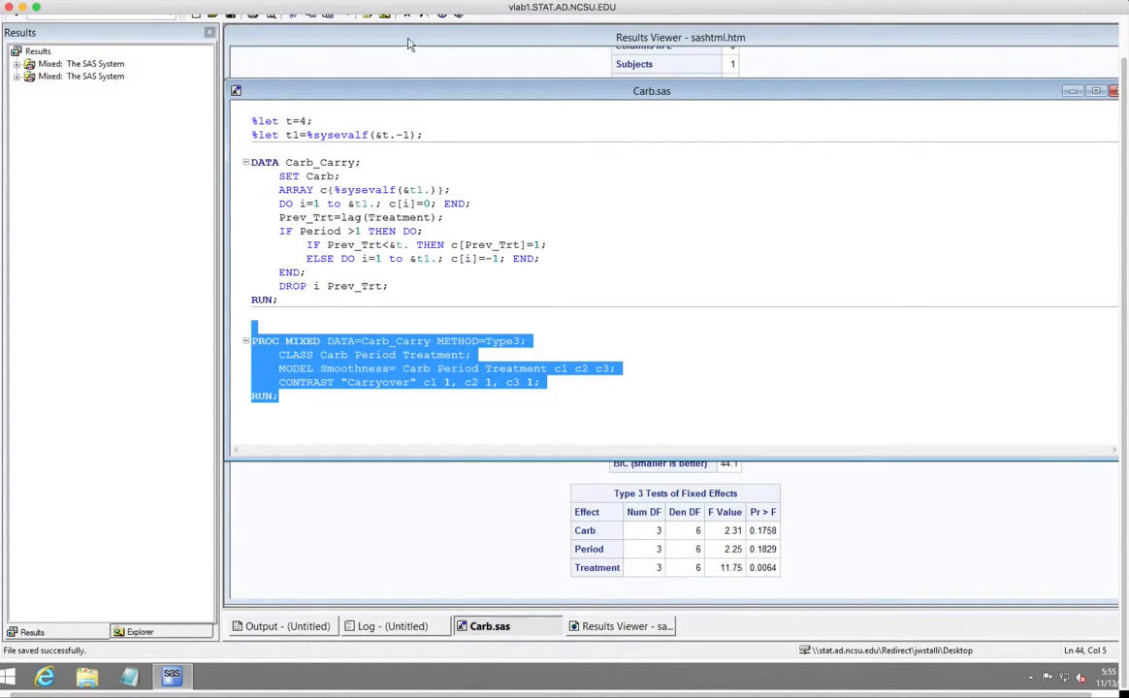
left_click(370, 15)
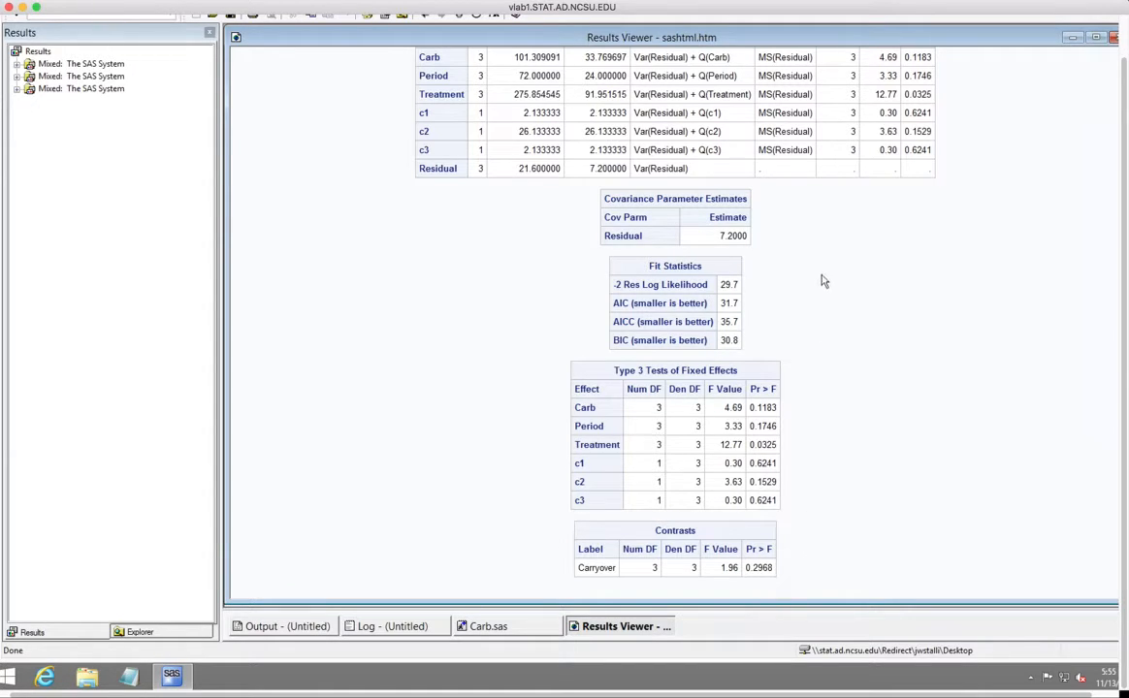
scroll(822, 275, "up", 3)
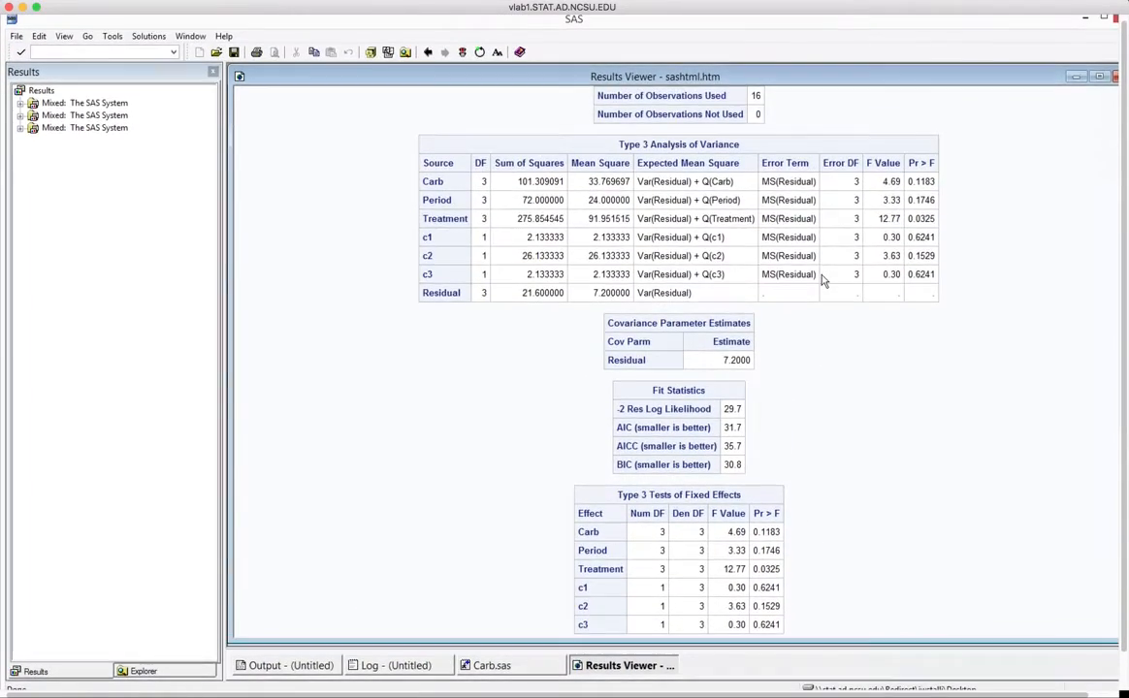
scroll(822, 276, "down", 2)
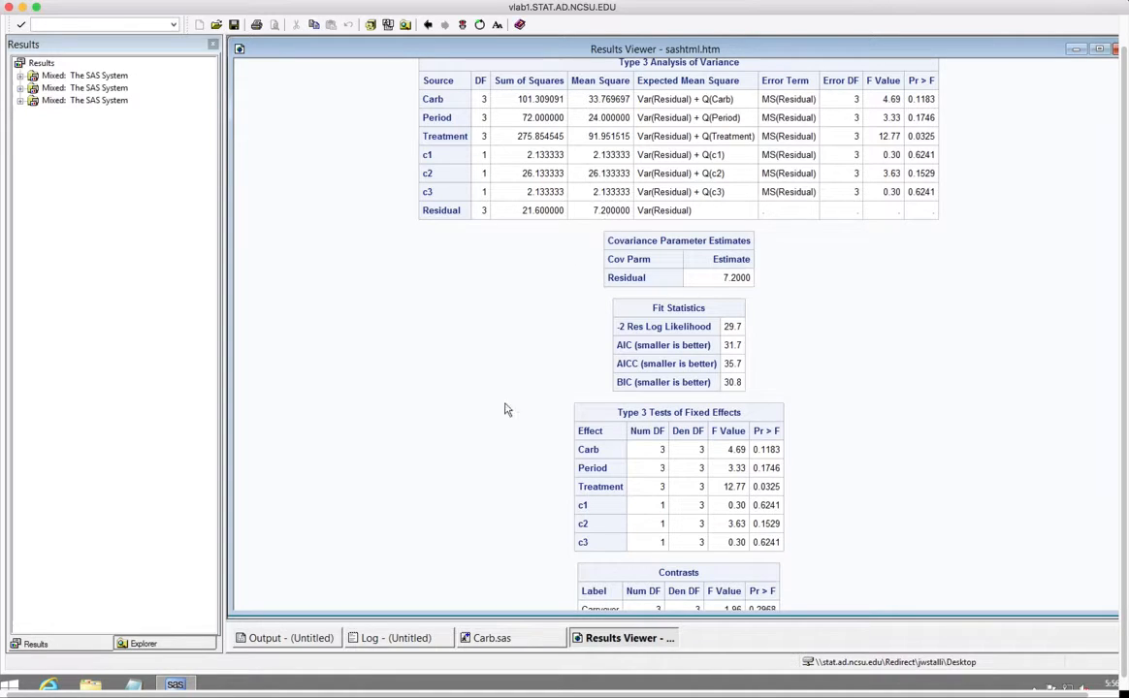
Return to Carb.sas and delete the space after "Smoothness=" in the MODEL statement
left_click(505, 640)
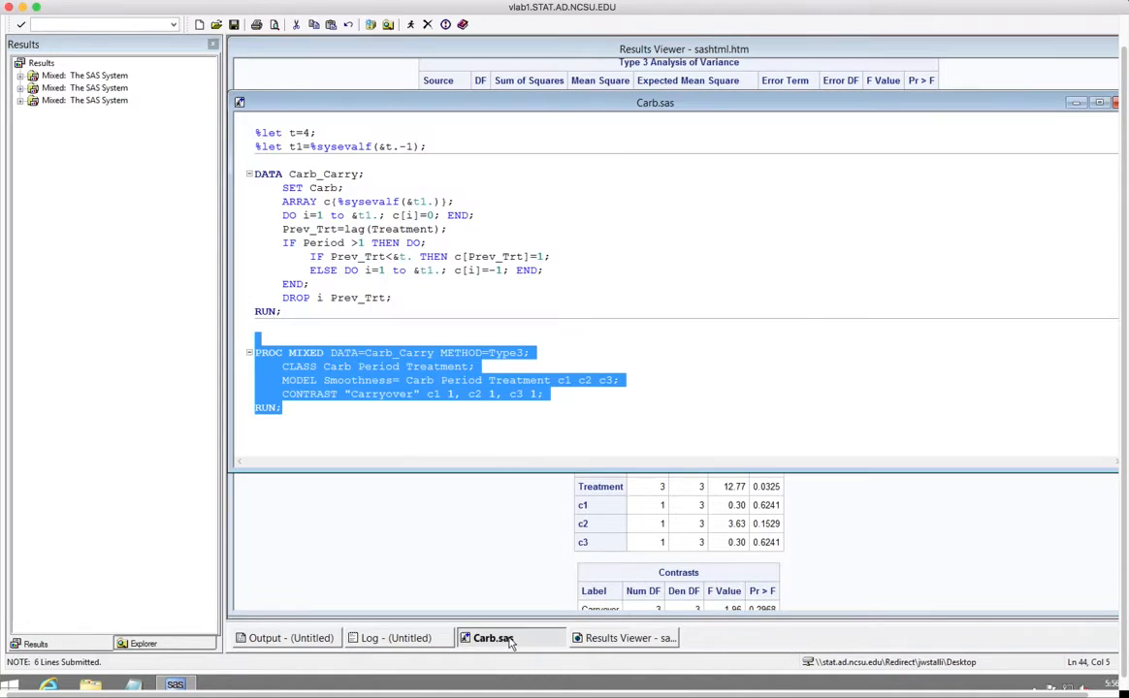
left_click(378, 366)
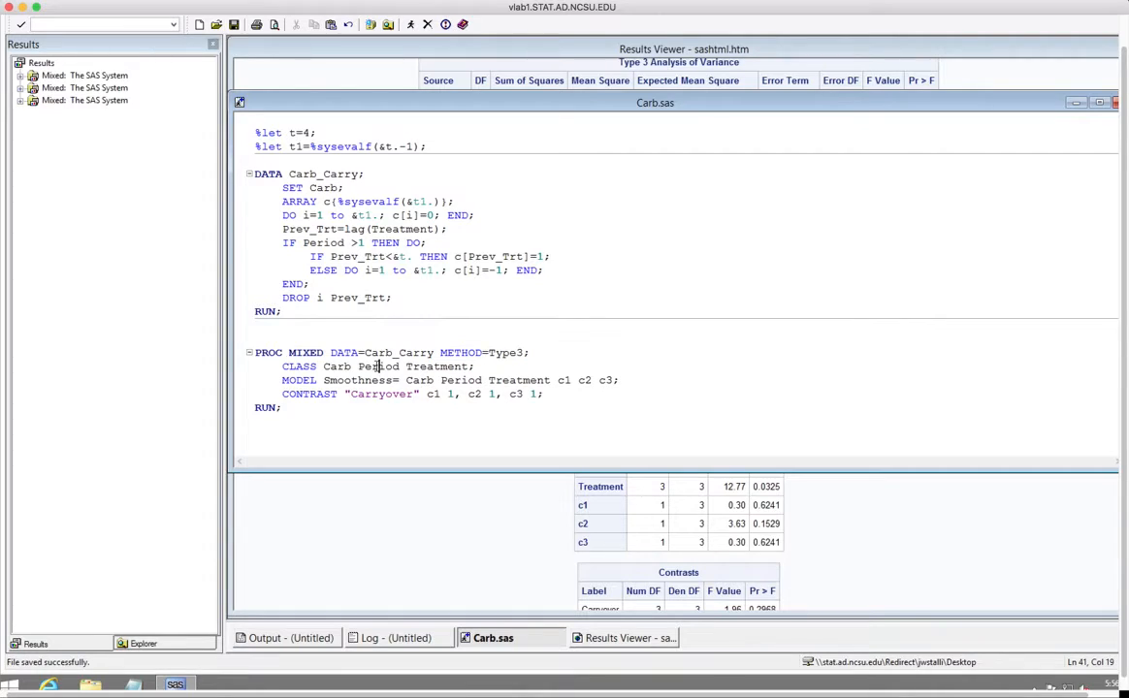
scroll(376, 367, "down", 1)
key("Down")
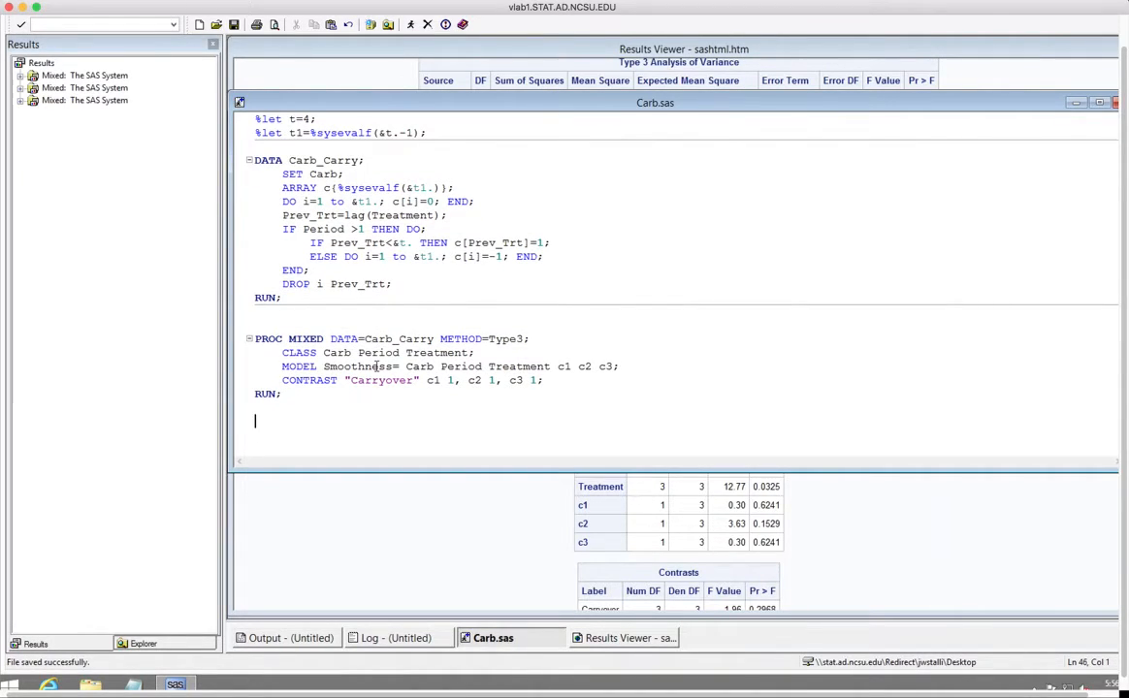
key("Up")
key("Right")
key("Right")
key("Right")
key("BackSpace")
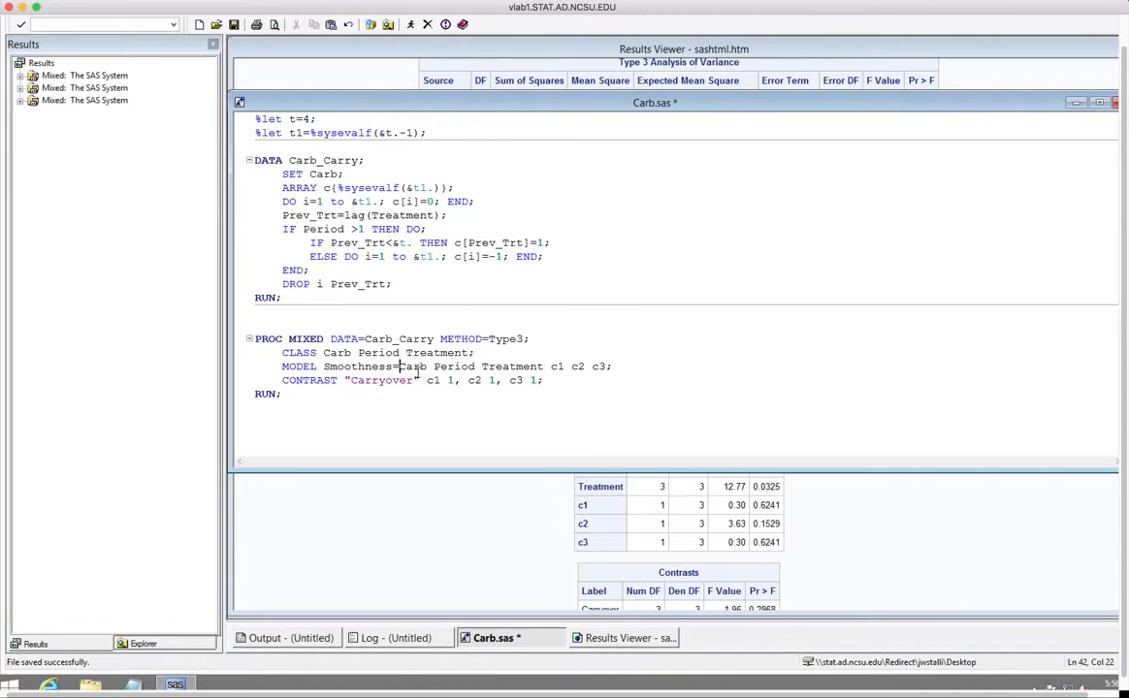
Add a "RANDOM Carb;" statement on a new line after the MODEL statement, keeping Carb in the model
double_click(417, 367)
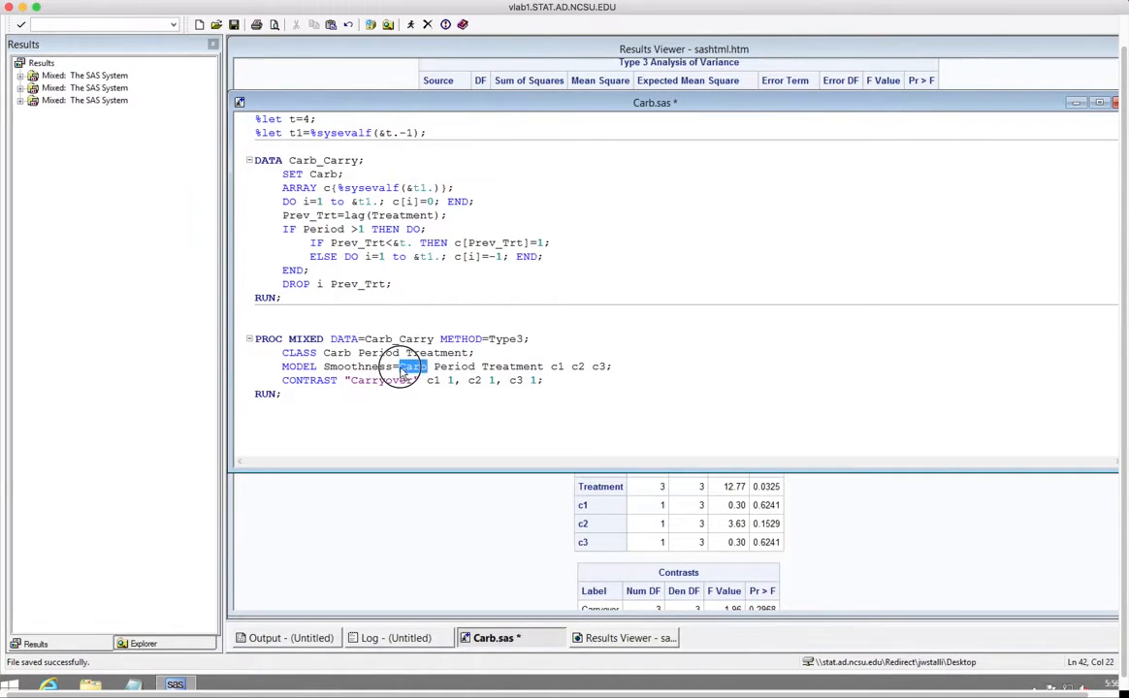
left_click(486, 366)
left_click(625, 367)
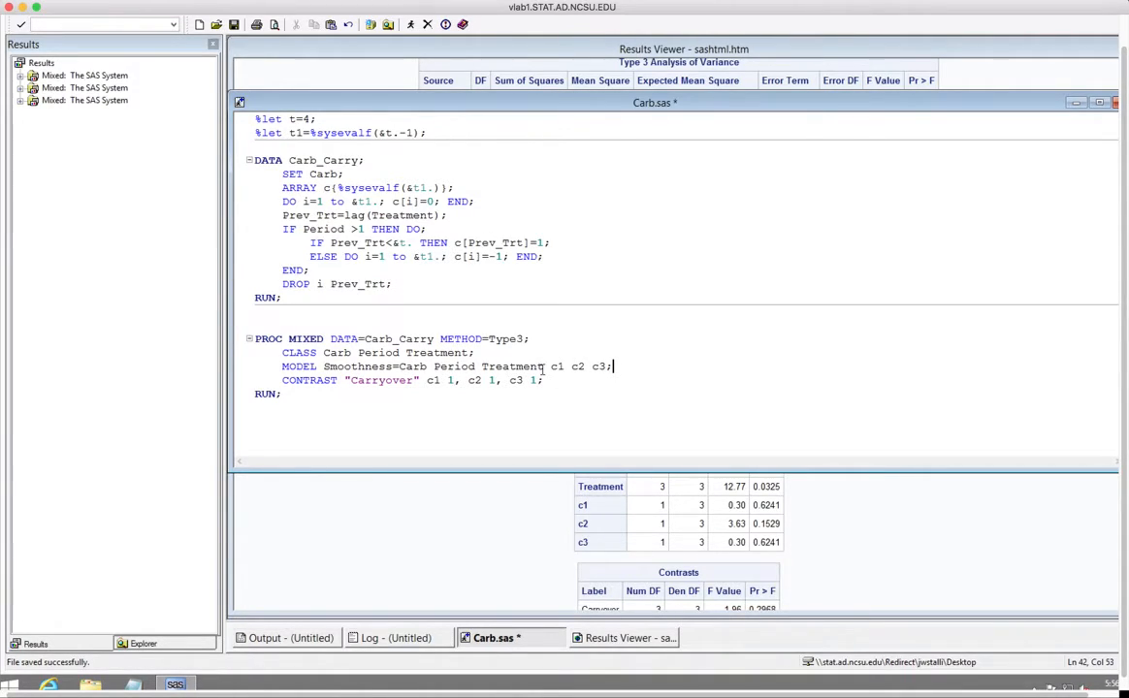
key("Return")
type("RANDOM carb;")
Run the PROC MIXED step with Carb both fixed and random, and check the log
left_click(433, 314)
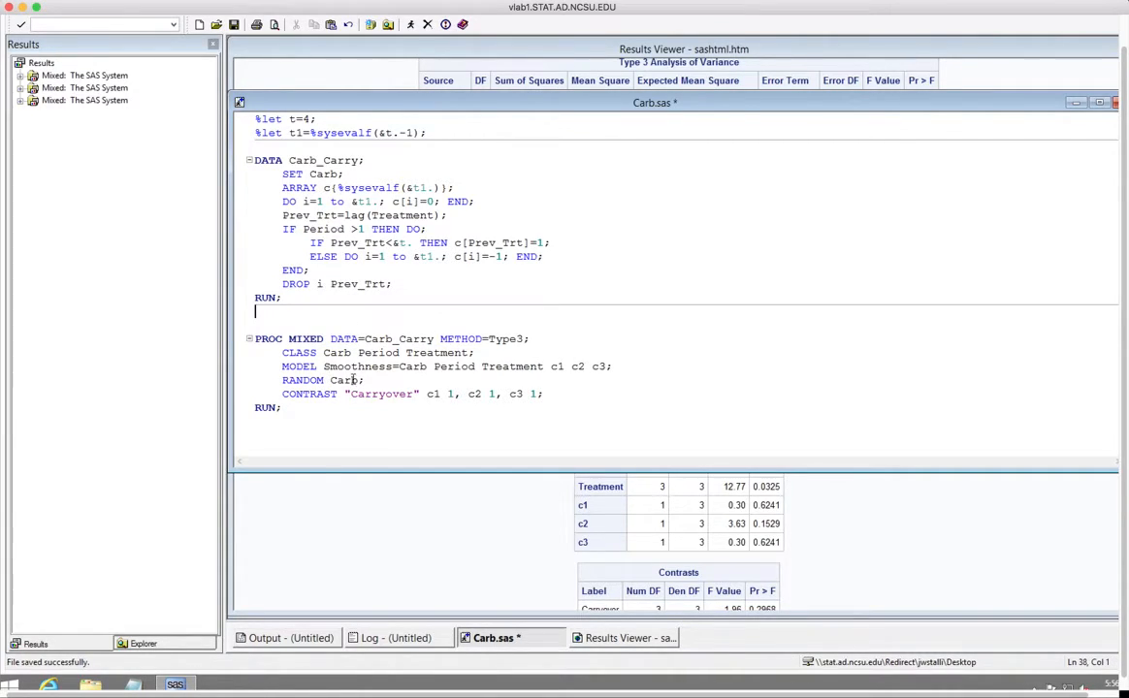
left_click(288, 415, "shift")
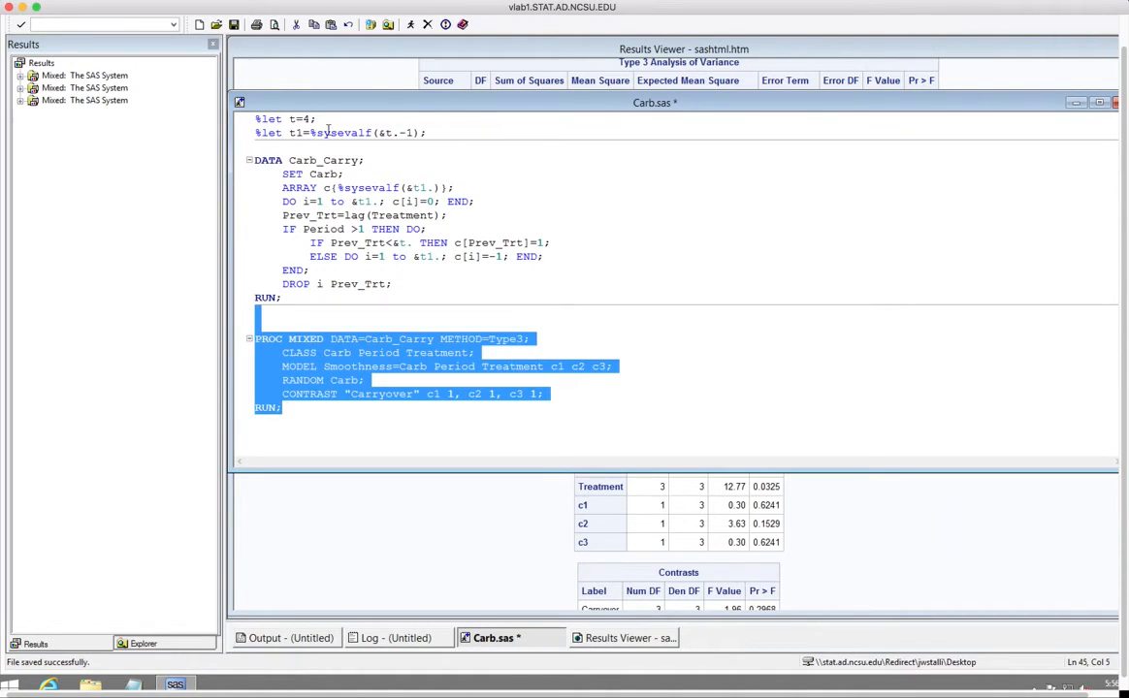
left_click(411, 26)
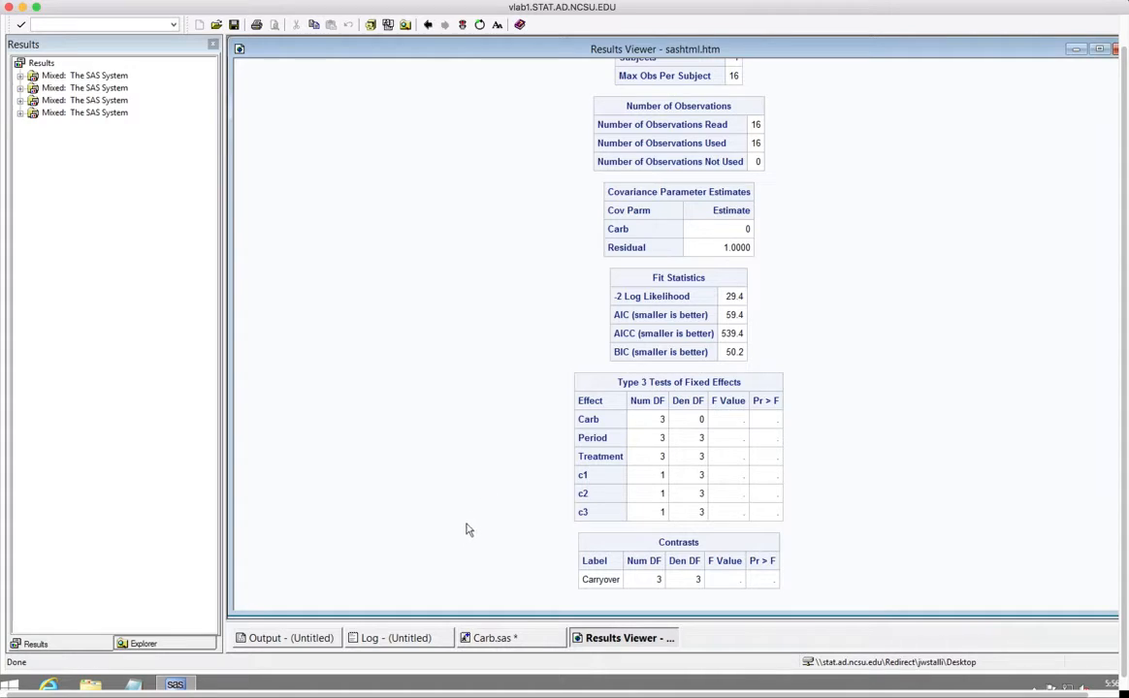
left_click(396, 638)
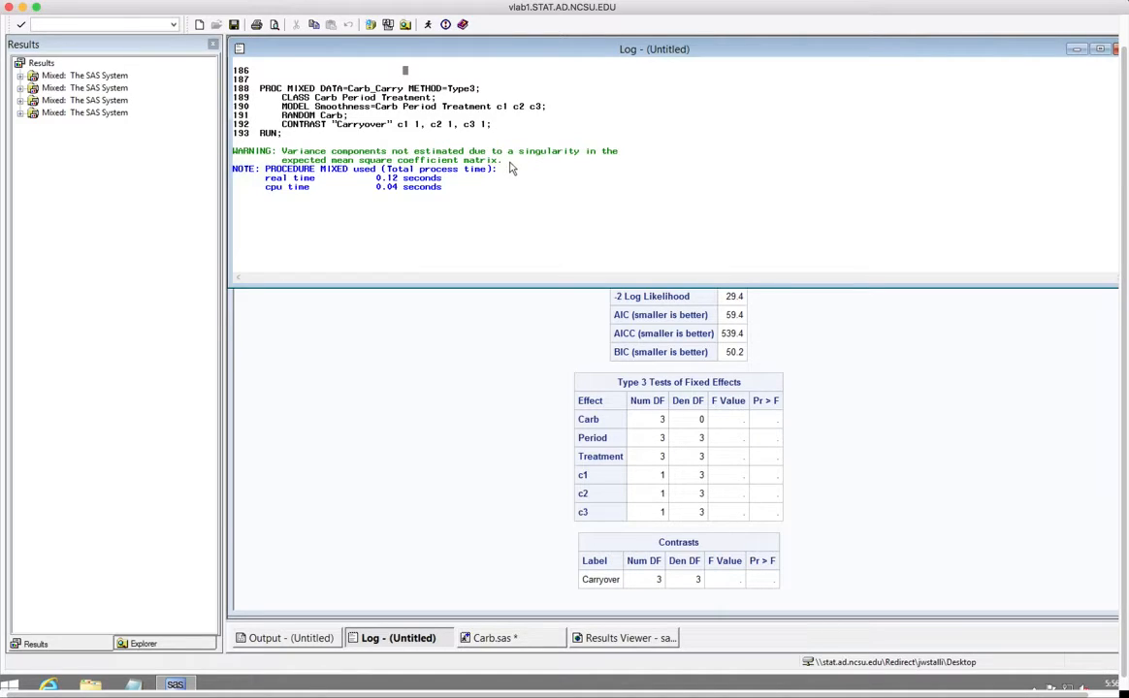
Remove METHOD=Type3 from the PROC MIXED statement in Carb.sas and save the program
left_click(536, 639)
left_click(373, 381)
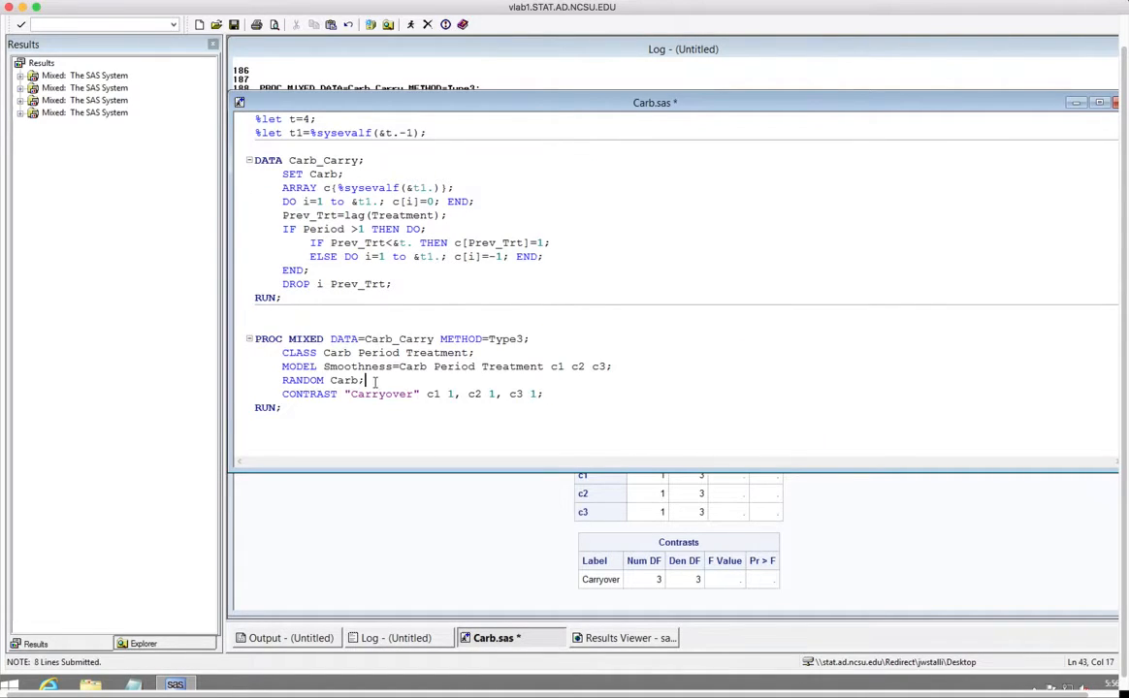
left_click_drag(437, 339, 524, 336)
key("Delete")
left_click_drag(272, 328, 328, 416)
key("ctrl+s")
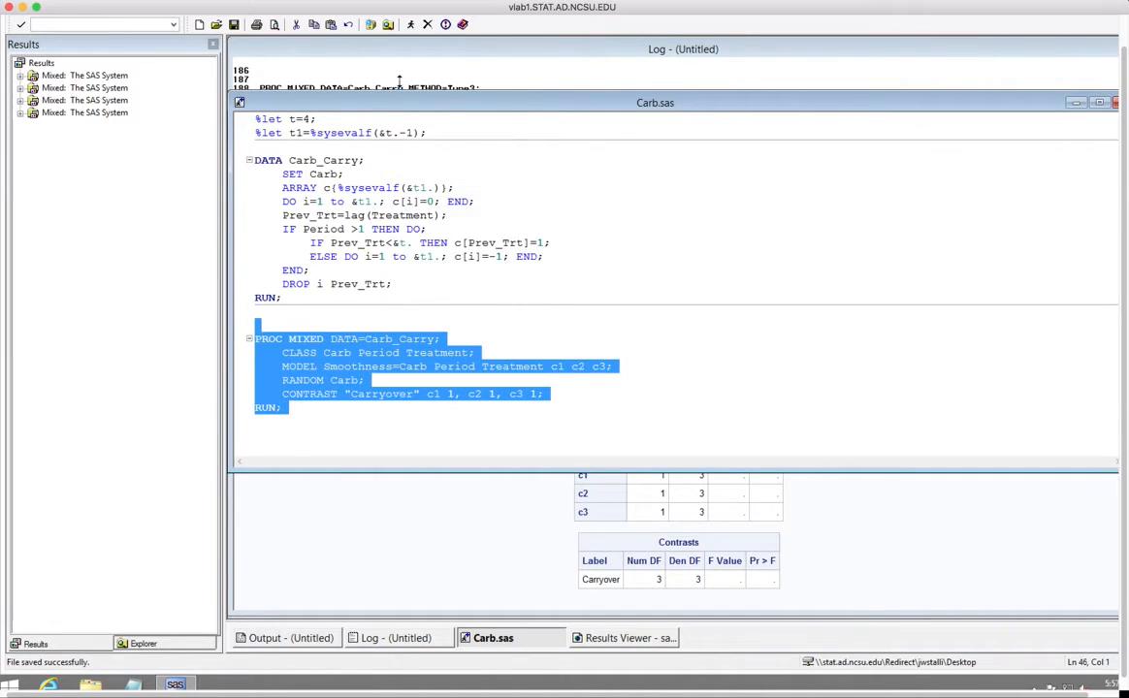
Run the PROC MIXED step without the METHOD option, then check the log and the Carb covariance parameter estimate
left_click(411, 25)
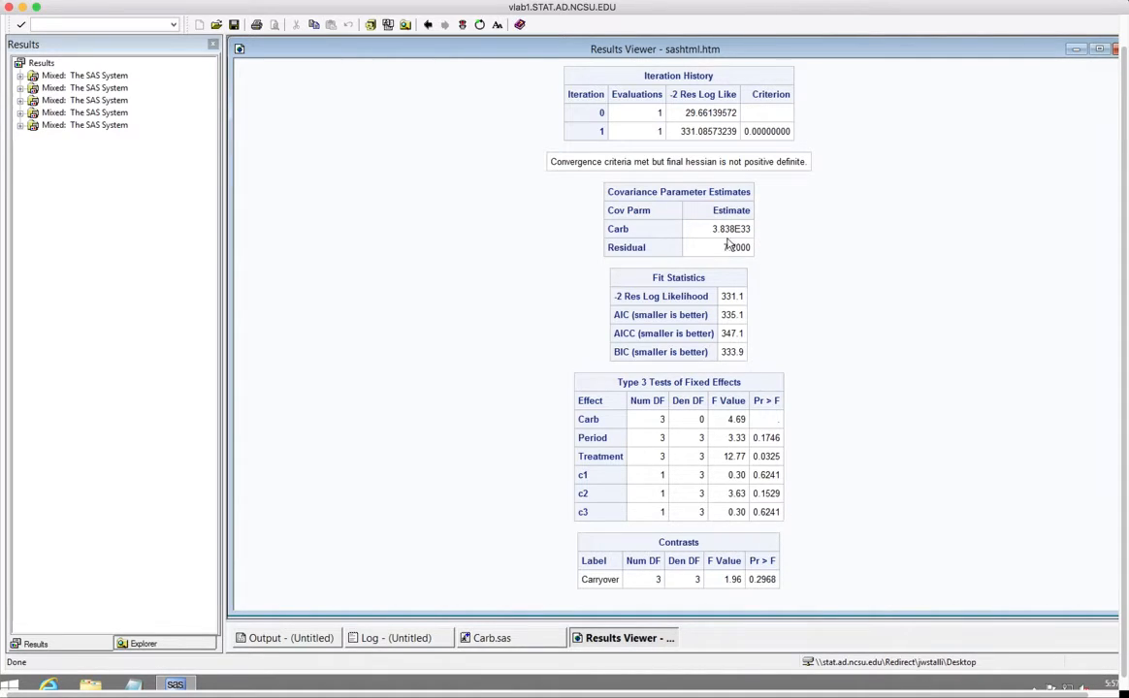
left_click(423, 642)
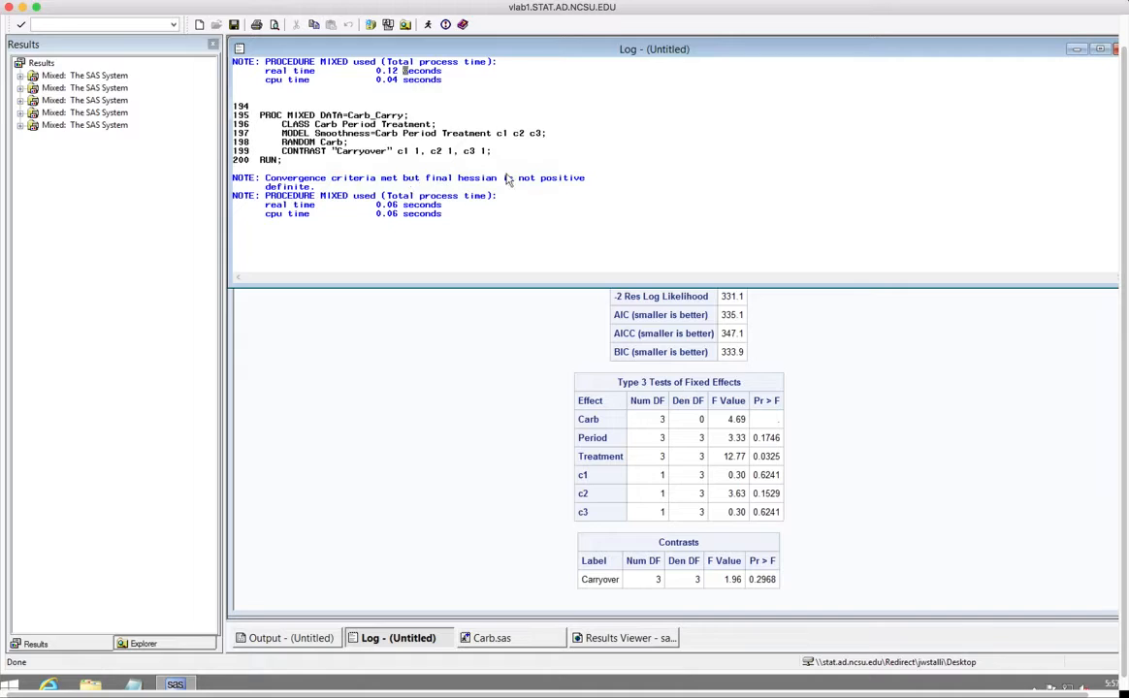
left_click(572, 377)
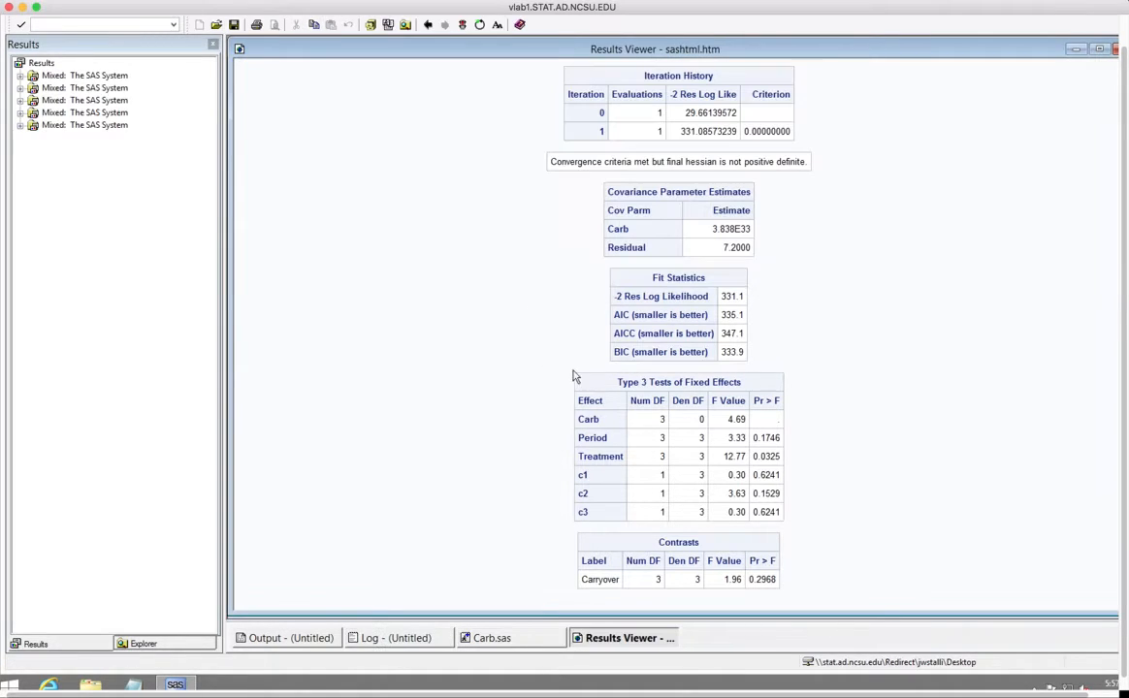
left_click_drag(713, 230, 747, 231)
left_click(768, 229)
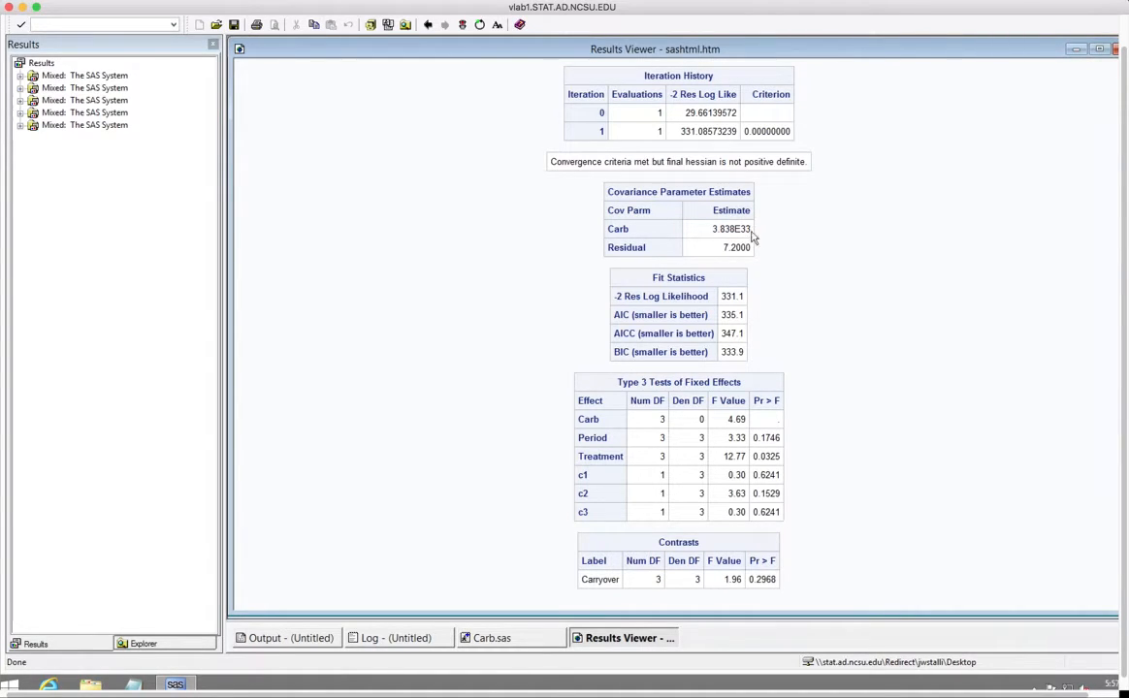
Return to Carb.sas, delete Carb from the MODEL statement so it is only random, and save
left_click(514, 645)
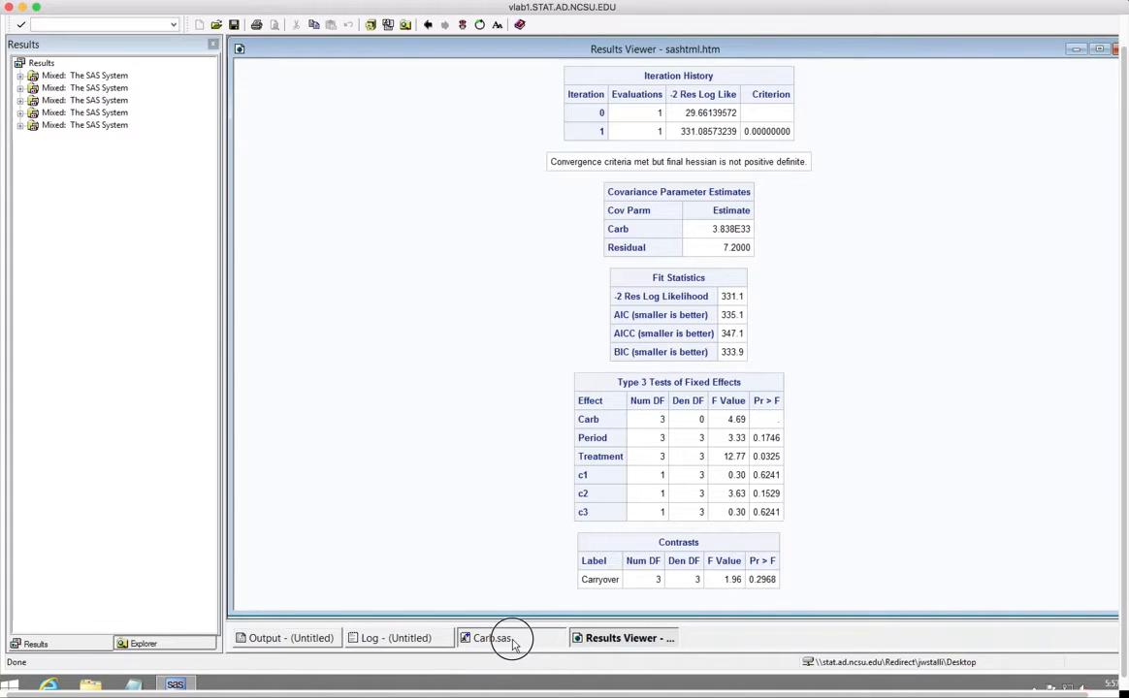
left_click(386, 366)
left_click_drag(398, 367, 437, 371)
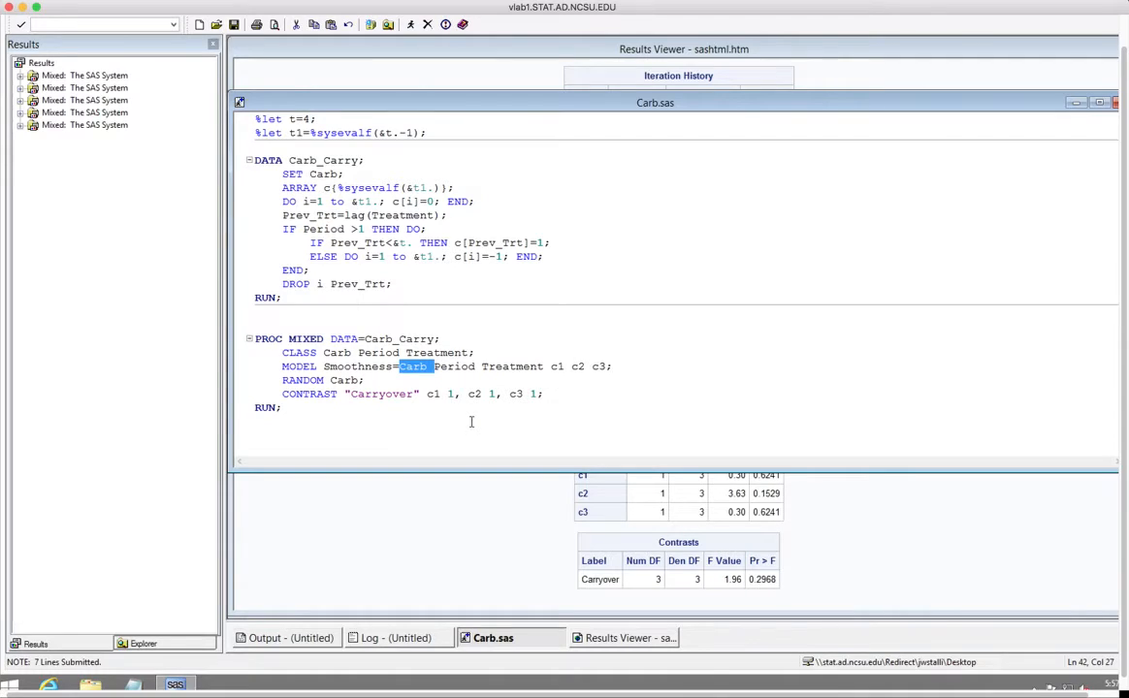
key("Delete")
key("ctrl+s")
left_click(359, 326)
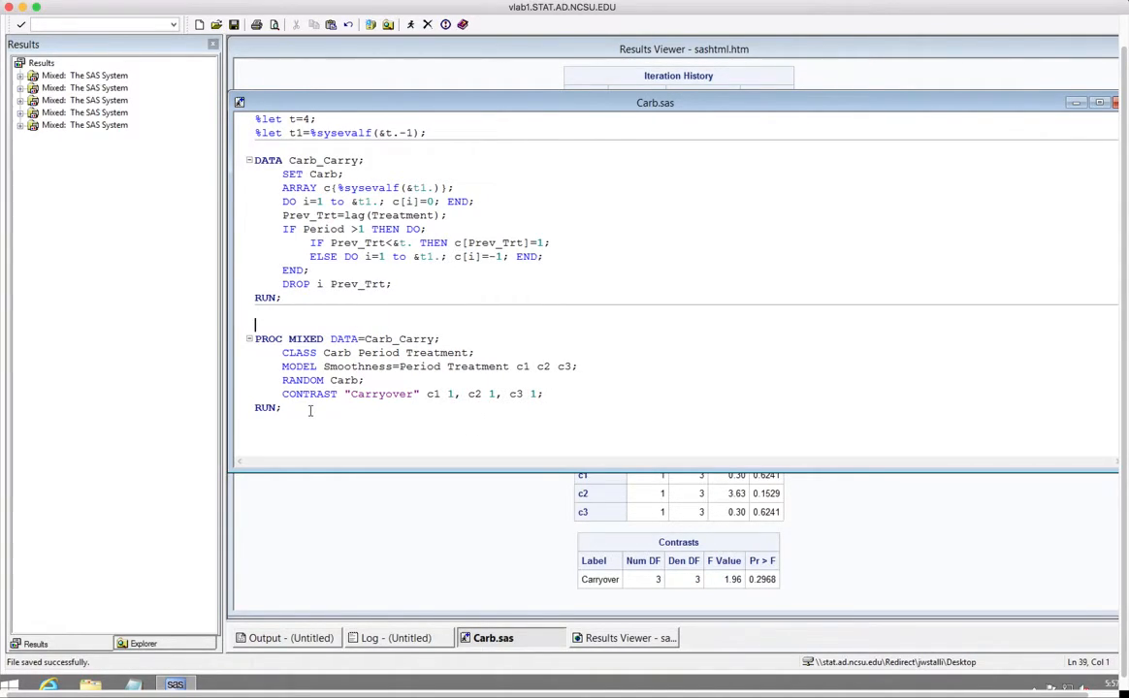
Add method=Type3 to the PROC MIXED statement after DATA=Carb_Carry
left_click(434, 339)
type("method=")
type("Type3")
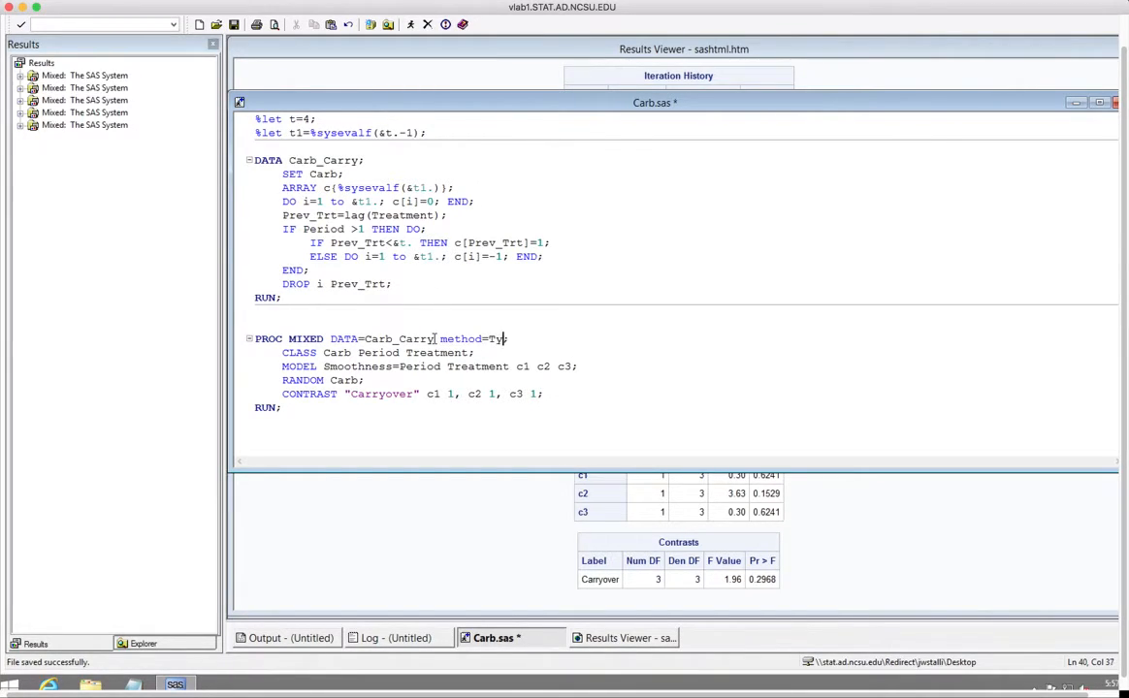
Run the PROC MIXED step with random Carb and examine the p-value of the Carryover contrast
left_click(257, 325)
left_click(281, 408, "shift")
left_click(410, 25)
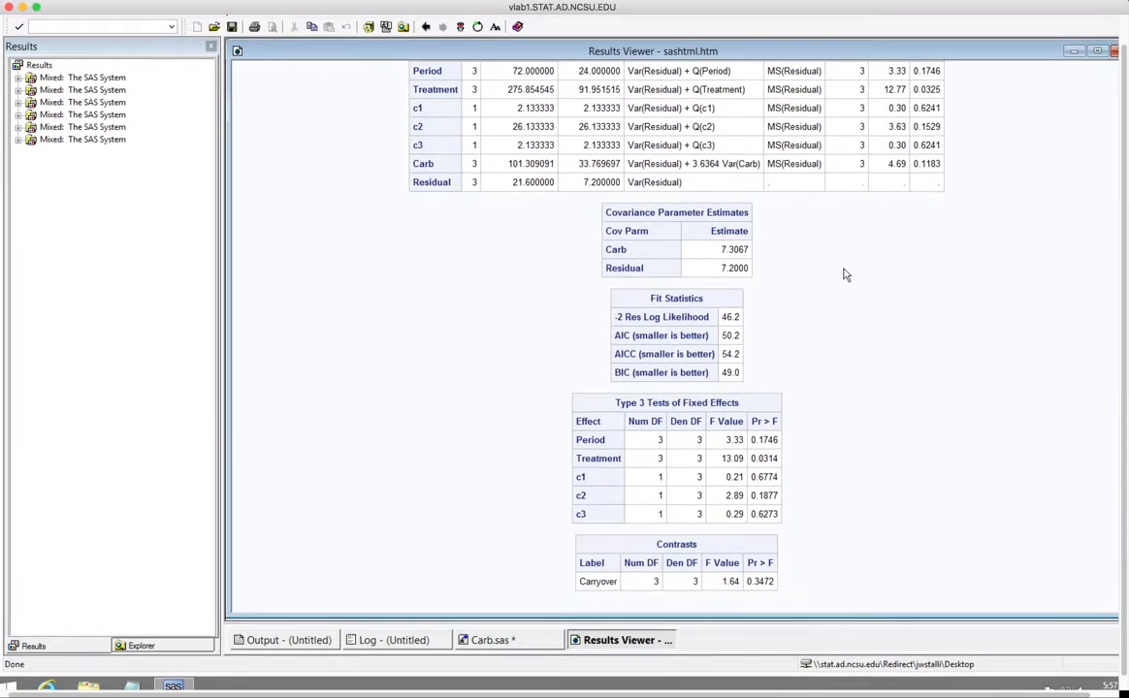
double_click(757, 581)
left_click(776, 588)
Return to Carb.sas and add the statement REPEATED /subject=Carb type=AR(1); below the CONTRAST statement
left_click(506, 641)
key("F3")
left_click(411, 382)
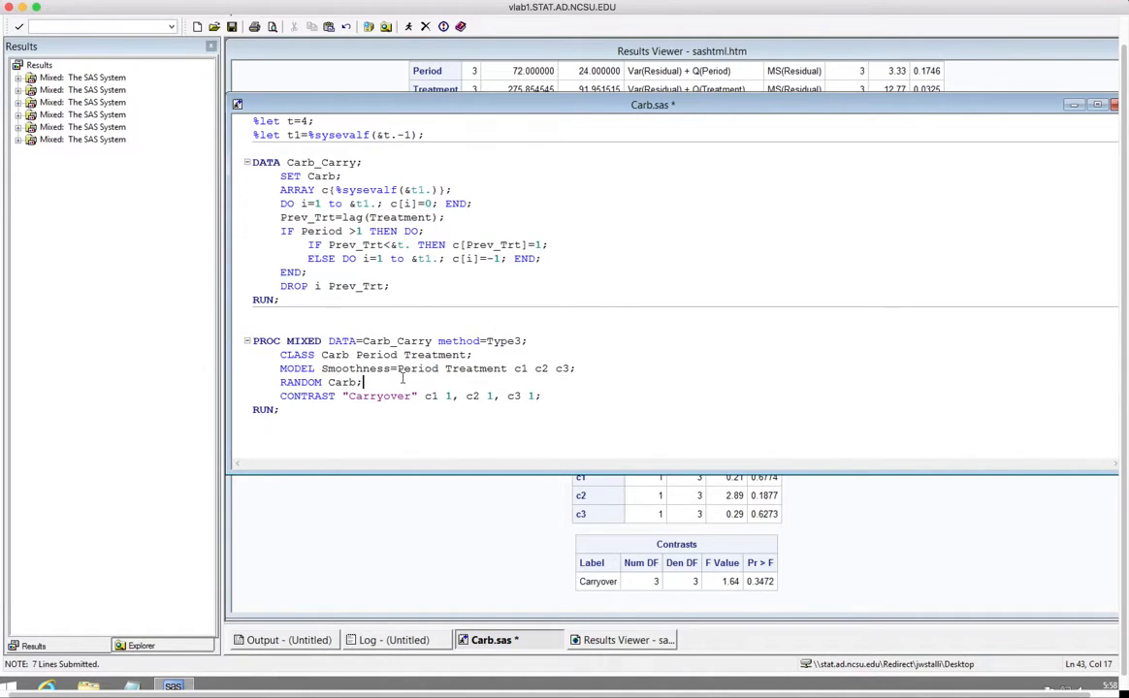
left_click(548, 396)
key("Return")
type("REPEATED Carb/typ")
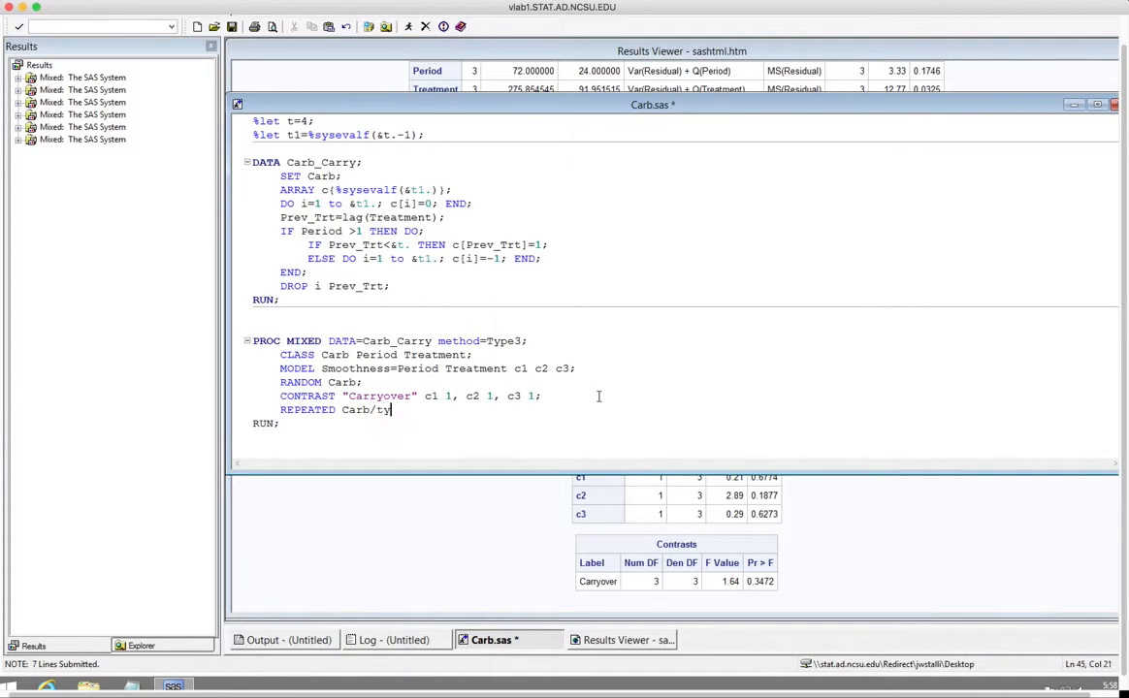
key("BackSpace")
key("BackSpace")
key("BackSpace")
key("BackSpace")
key("BackSpace")
key("BackSpace")
key("BackSpace")
type("/subject=Carb type=AR(1")
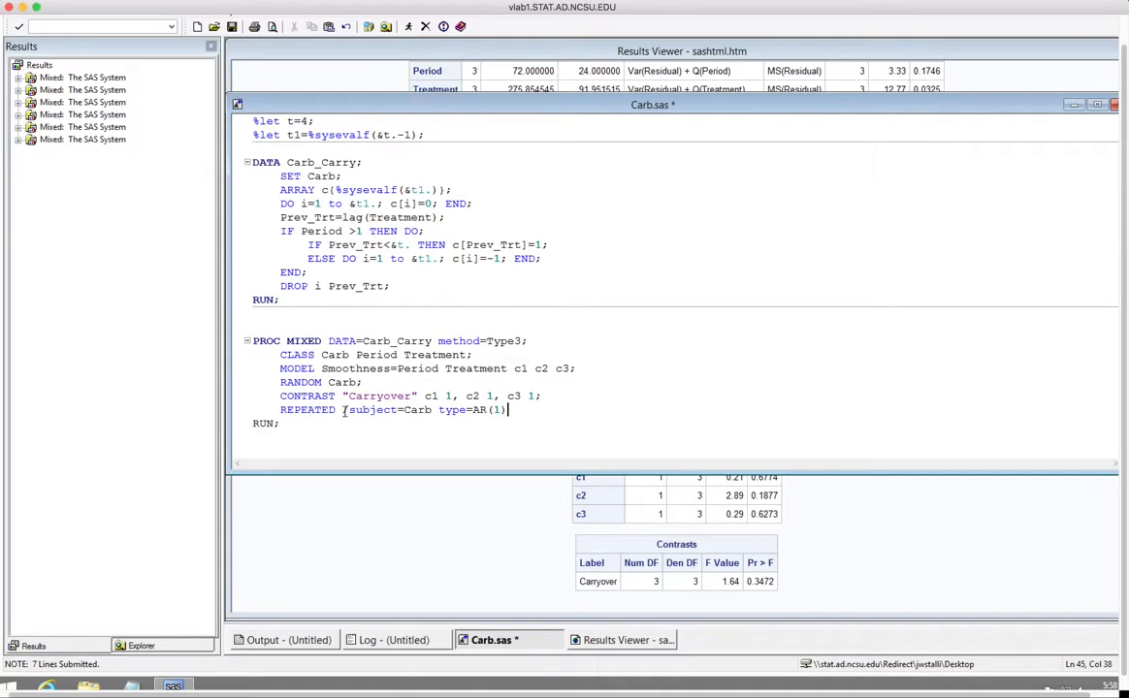
type(");")
Change the REPEATED statement's covariance type to cs and add the rcorr option
key("shift+Left")
key("shift+Left")
key("shift+Left")
key("shift+Left")
key("shift+Left")
key("shift+Left")
type("cs rcorr")
Try to run the PROC MIXED step with the compound-symmetry REPEATED statement and check the log
left_click_drag(366, 329, 323, 424)
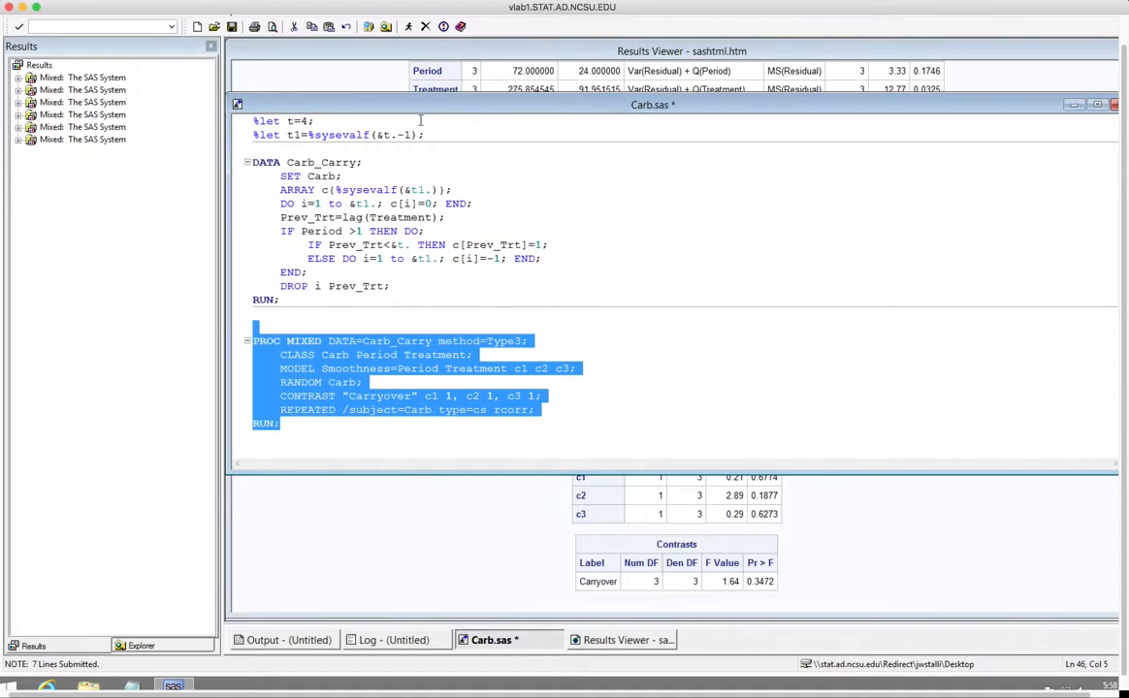
left_click(395, 428)
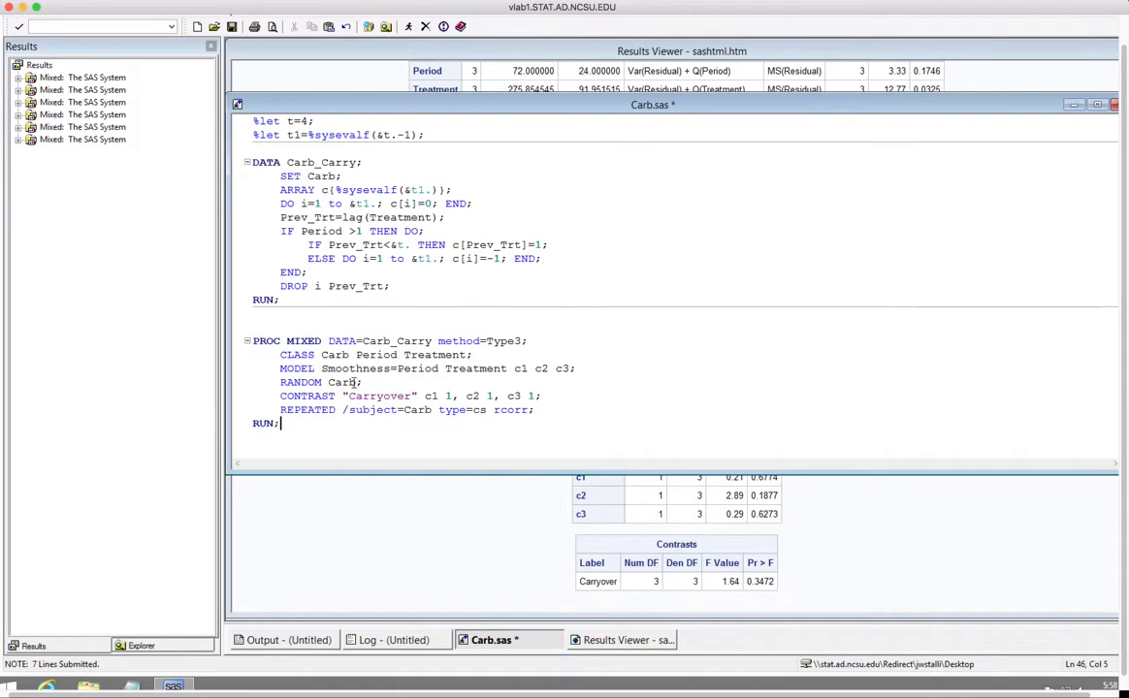
left_click(262, 326, "shift")
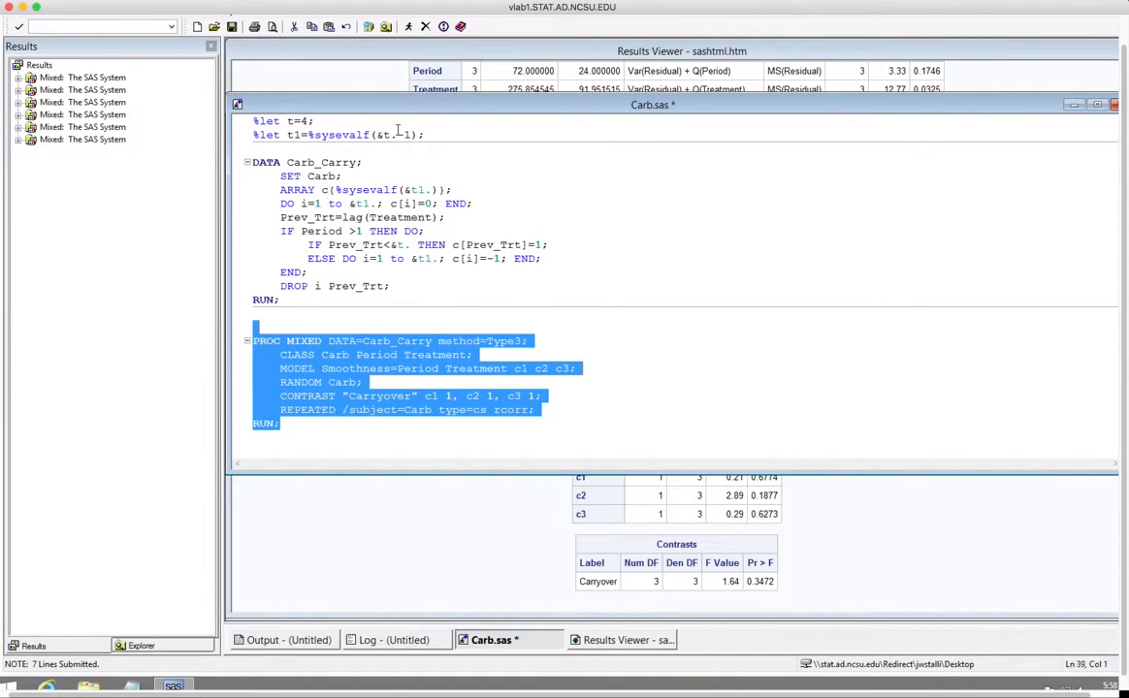
key("F3")
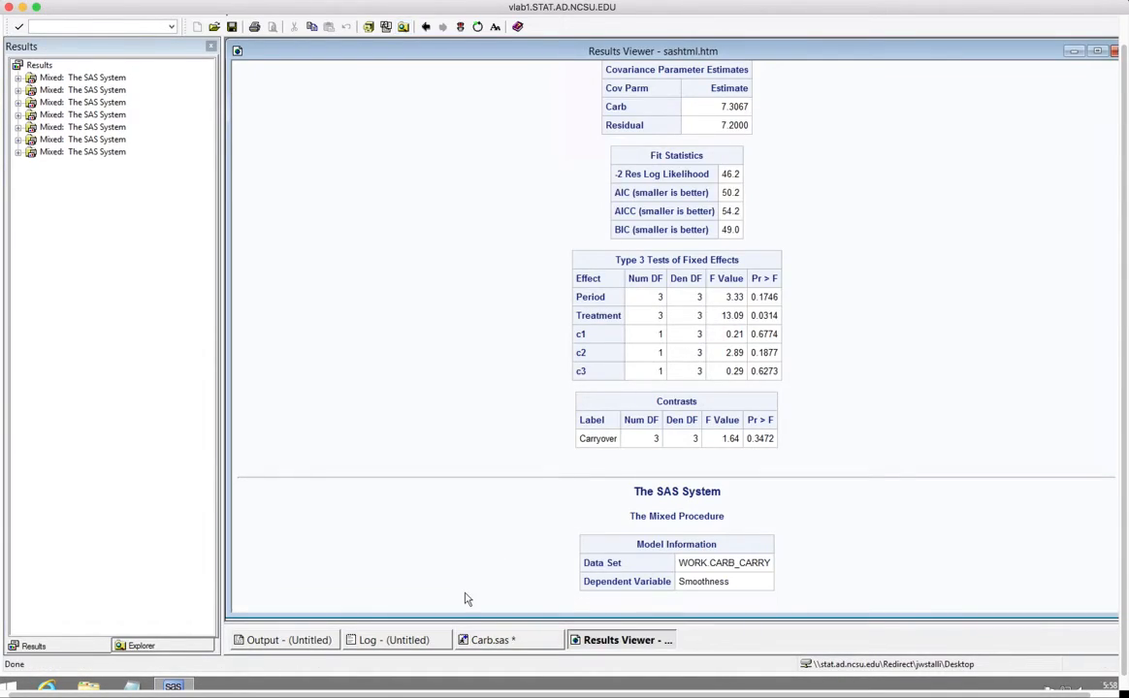
left_click(395, 640)
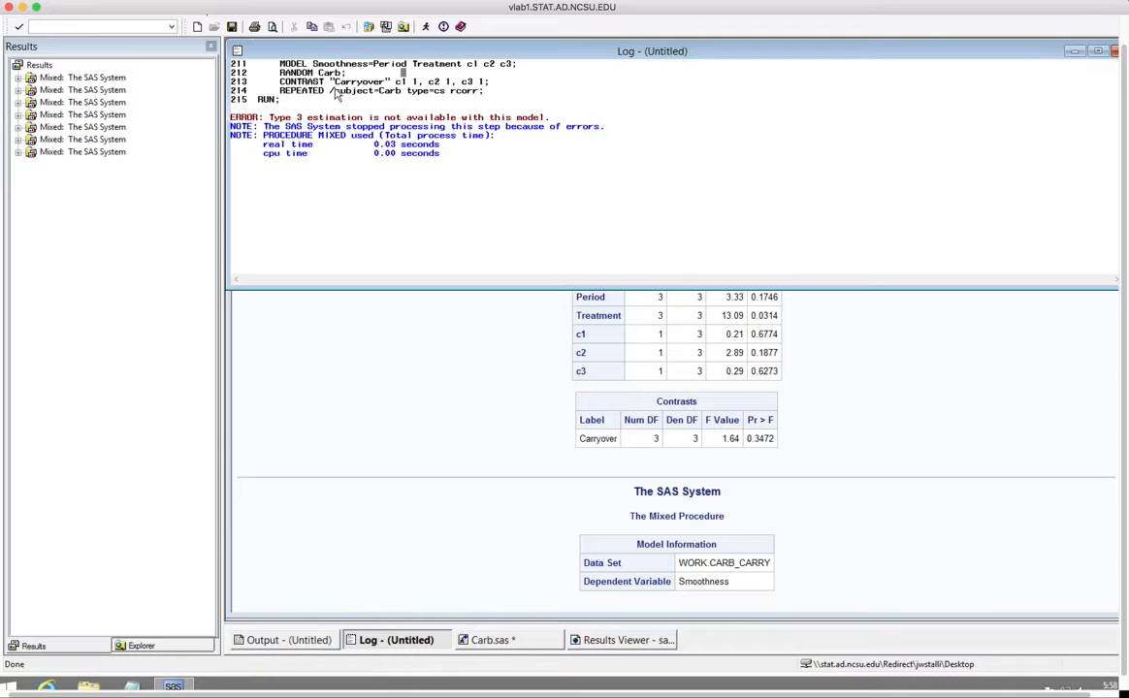
Return to Carb.sas and set the estimation method in the PROC MIXED statement to REML
left_click(508, 640)
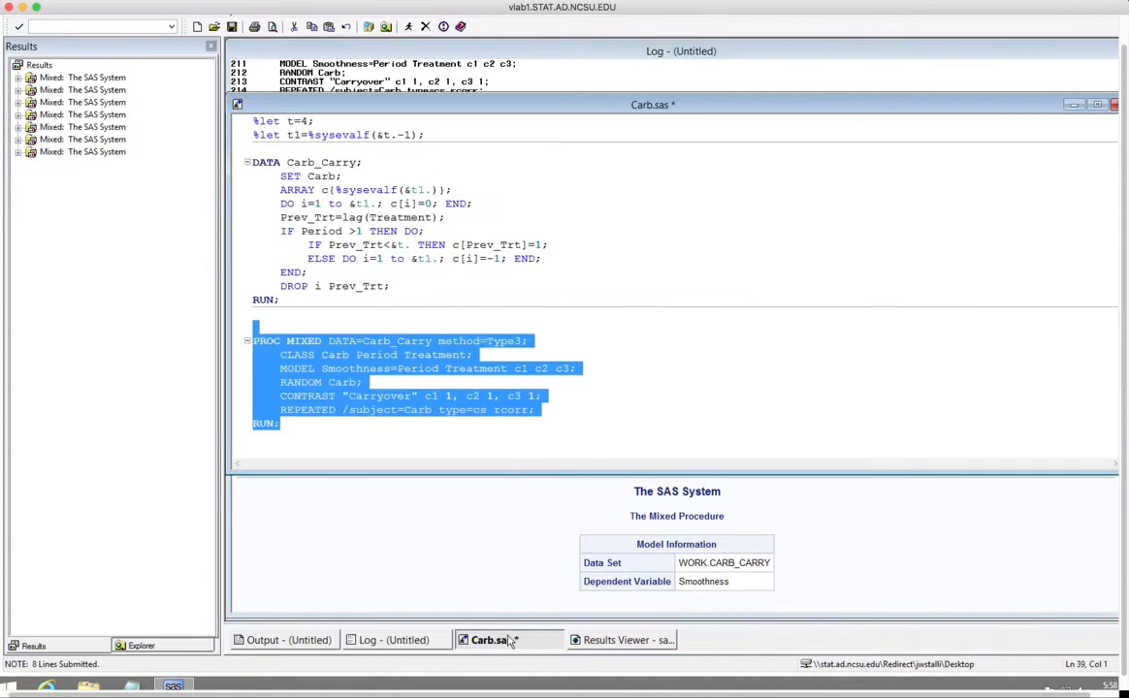
left_click(502, 341)
double_click(504, 340)
type("REML")
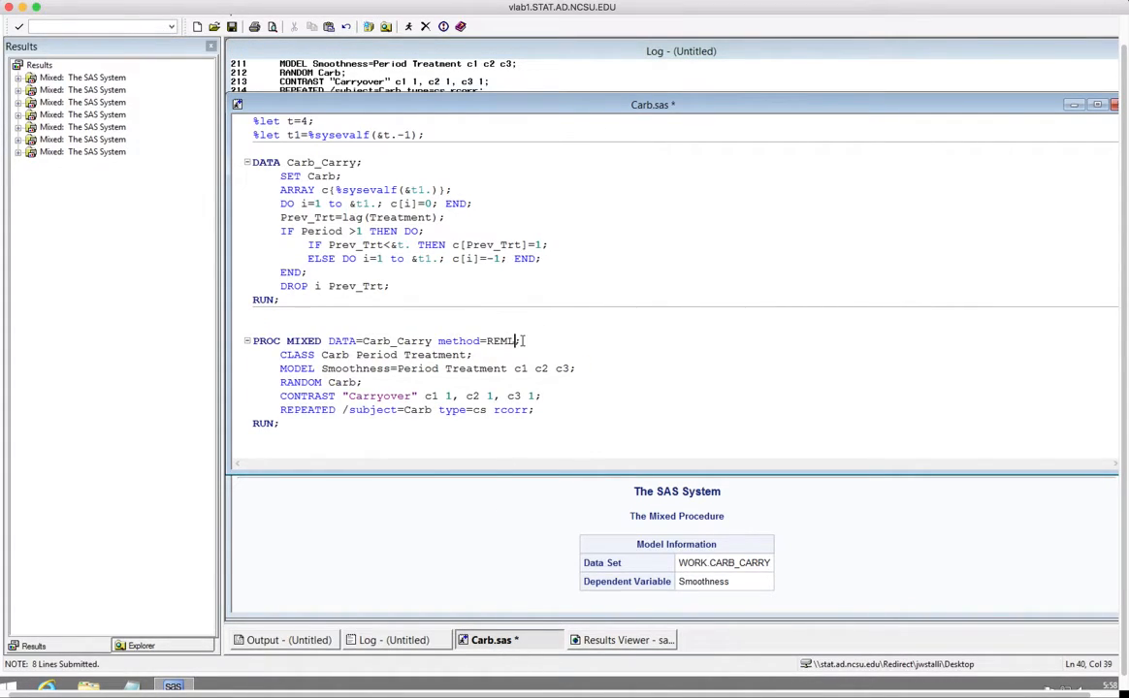
Run the REML PROC MIXED step, then examine the covariance parameter estimates and the log notes
left_click(414, 325)
left_click(338, 423, "shift")
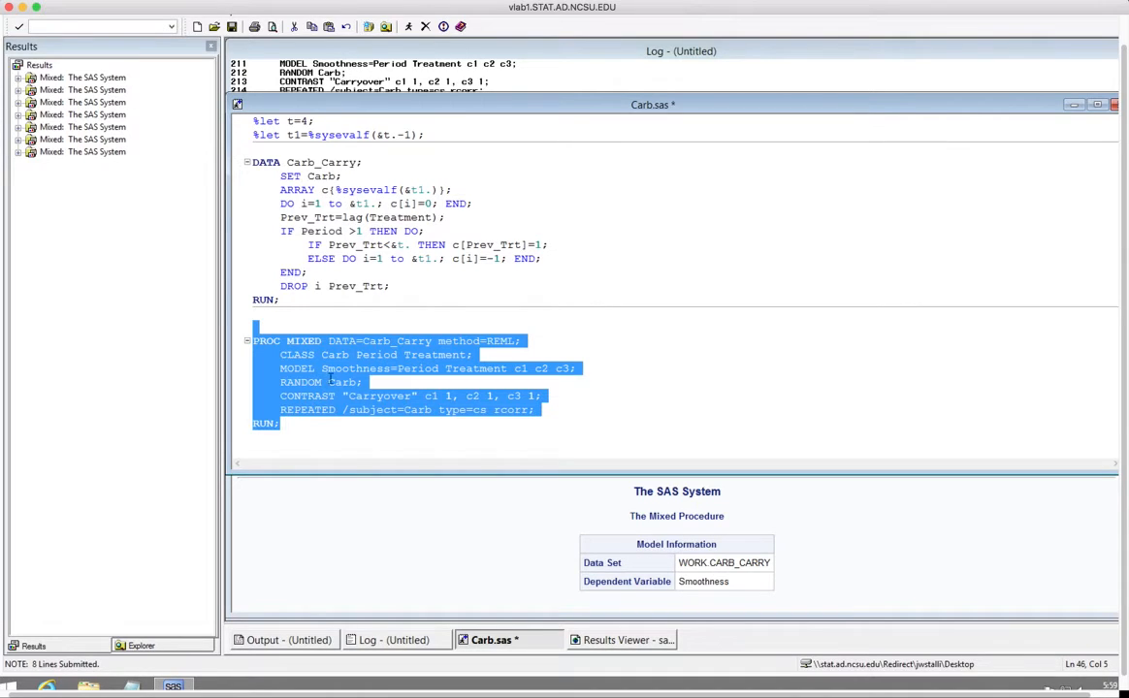
left_click(409, 27)
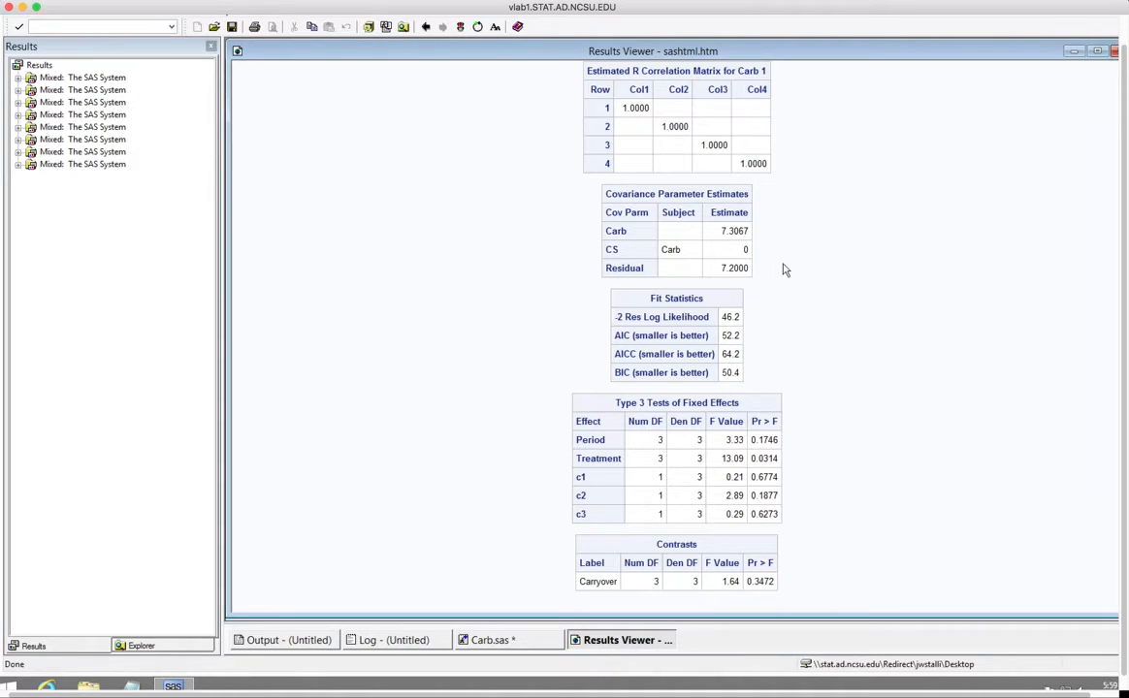
left_click(417, 642)
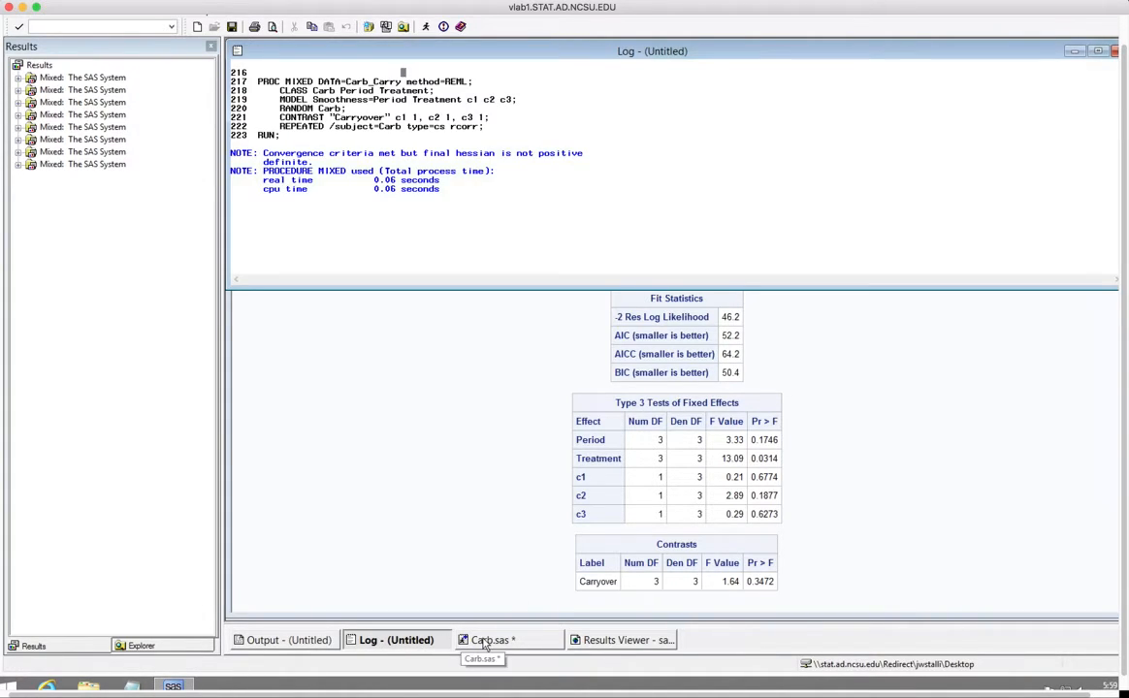
left_click(485, 642)
left_click(397, 641)
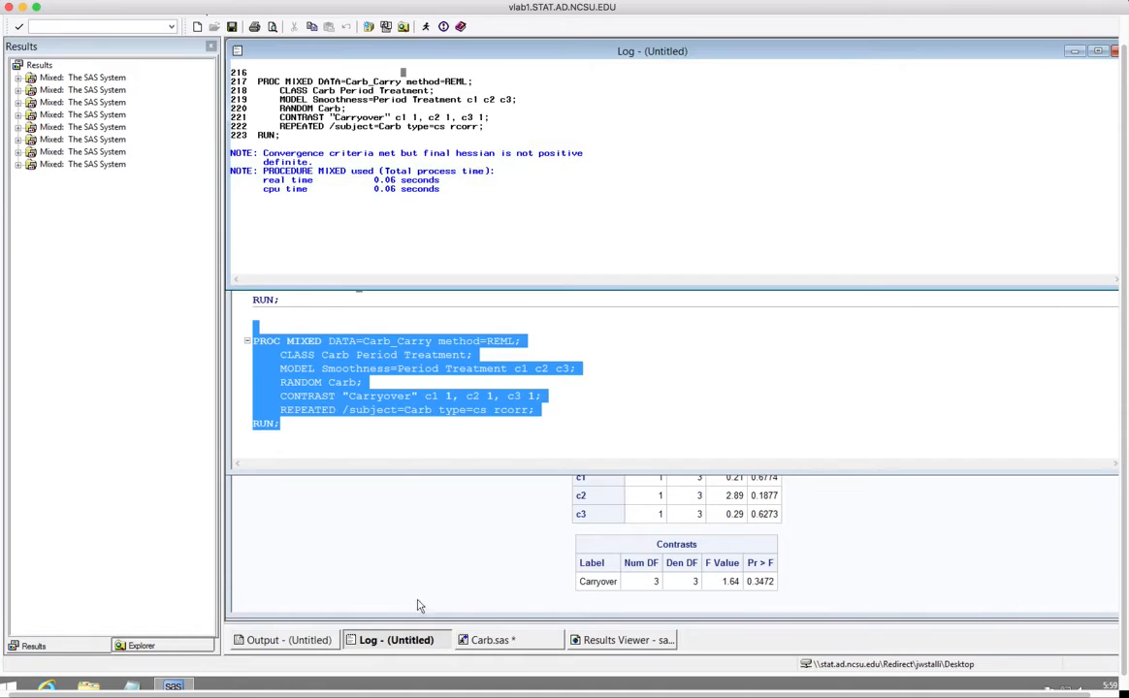
Set the REPEATED statement's type to AR(1), save Carb.sas and run the PROC MIXED step with random Carb
left_click(406, 369)
left_click(367, 382)
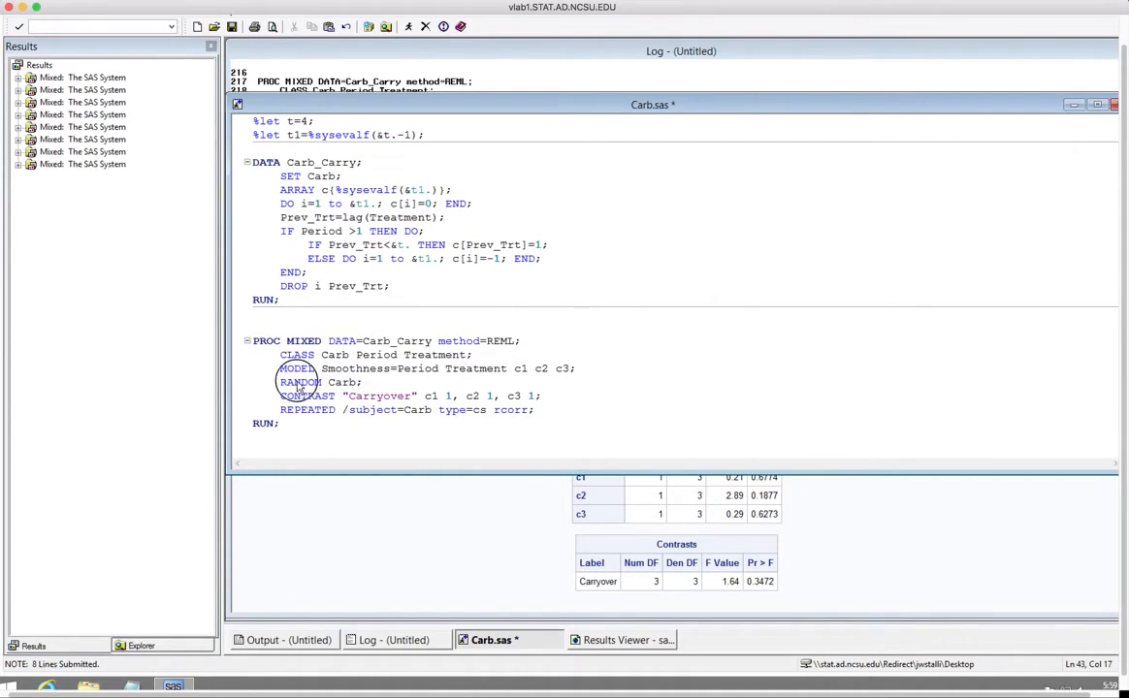
left_click_drag(280, 382, 363, 383)
left_click(377, 383)
double_click(480, 410)
type("AR(1)")
key("ctrl+s")
left_click_drag(294, 328, 291, 427)
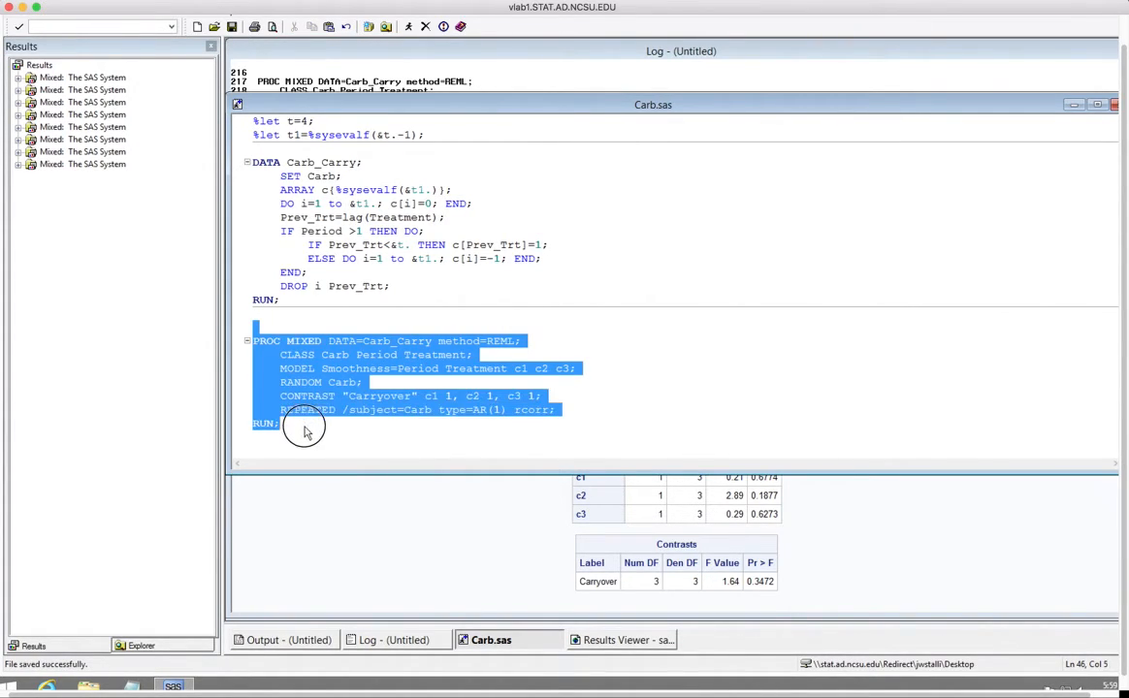
left_click(408, 26)
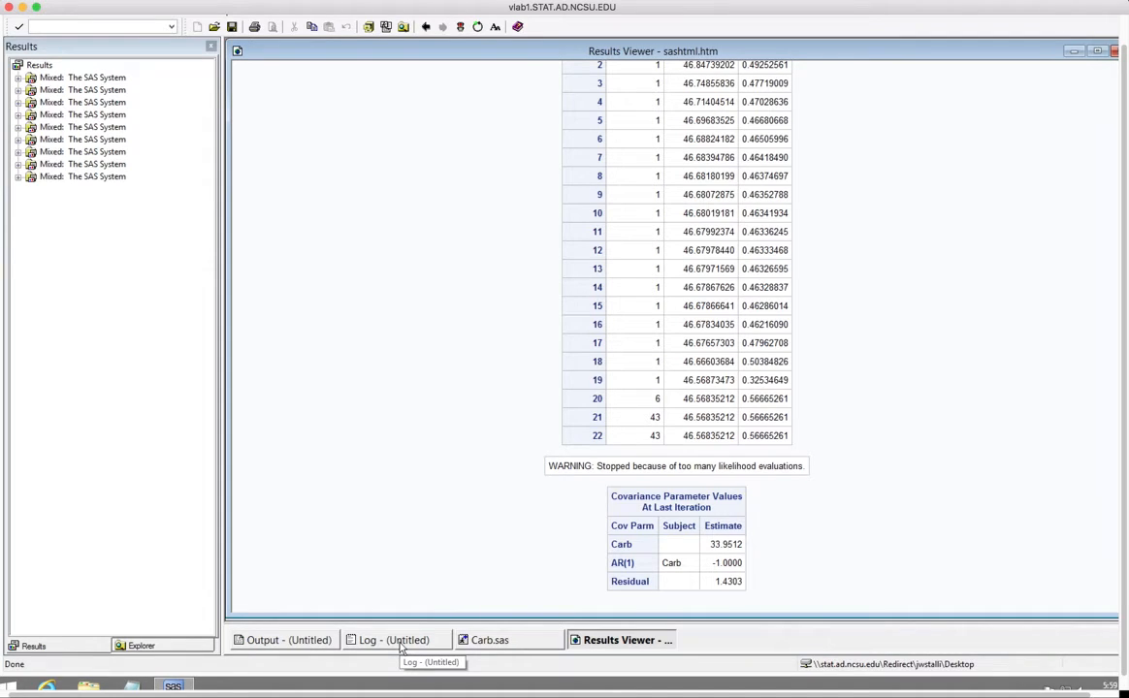
Return to Carb.sas, delete the RANDOM Carb; statement from the PROC MIXED step and save
left_click(491, 645)
left_click(323, 382)
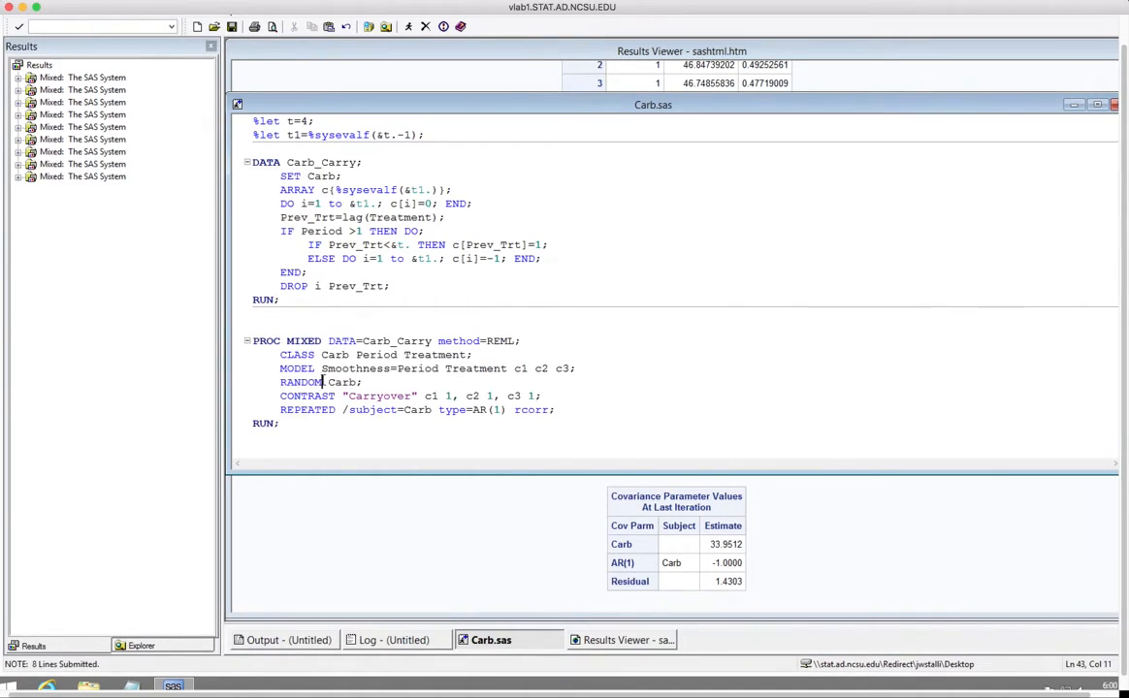
left_click_drag(362, 384, 243, 392)
key("BackSpace")
key("BackSpace")
key("ctrl+s")
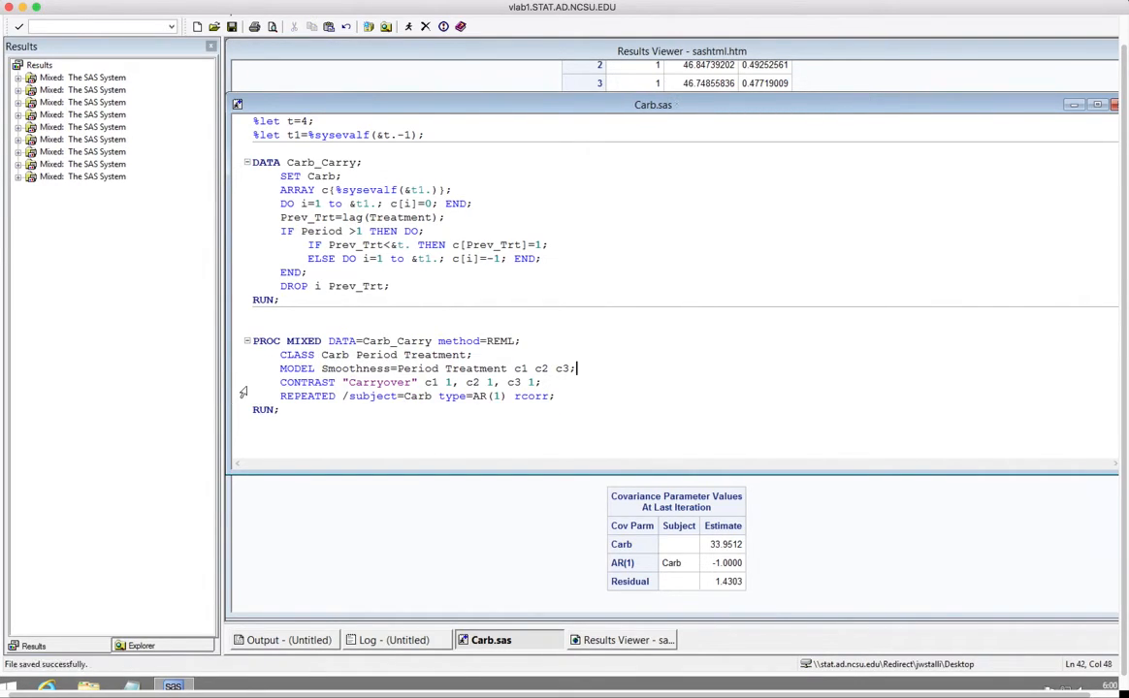
Add Carb as a fixed effect before Period in the MODEL statement and save the program
left_click(398, 369)
type("cARB")
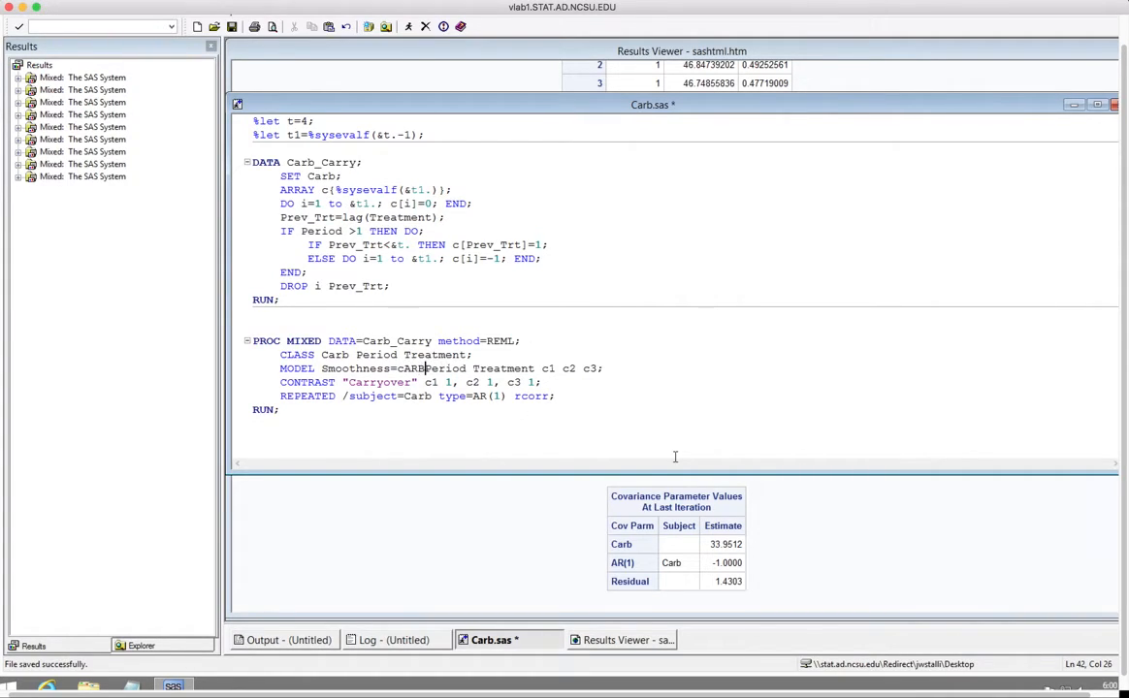
key("BackSpace")
type("Carb")
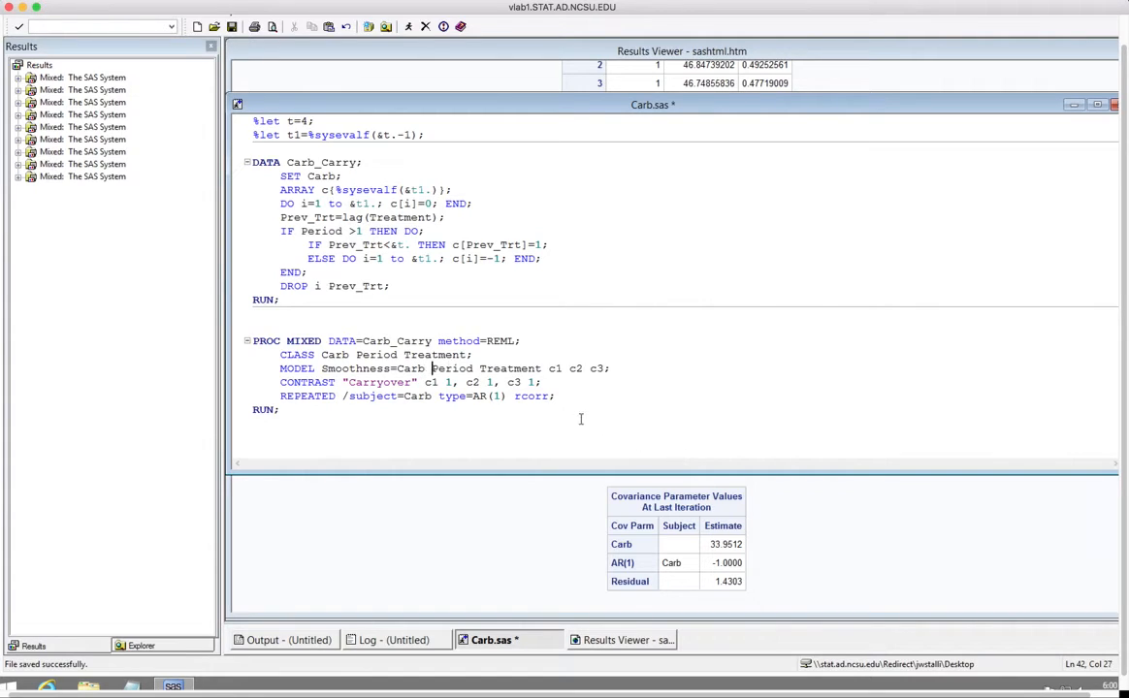
left_click_drag(439, 398, 506, 398)
key("ctrl+s")
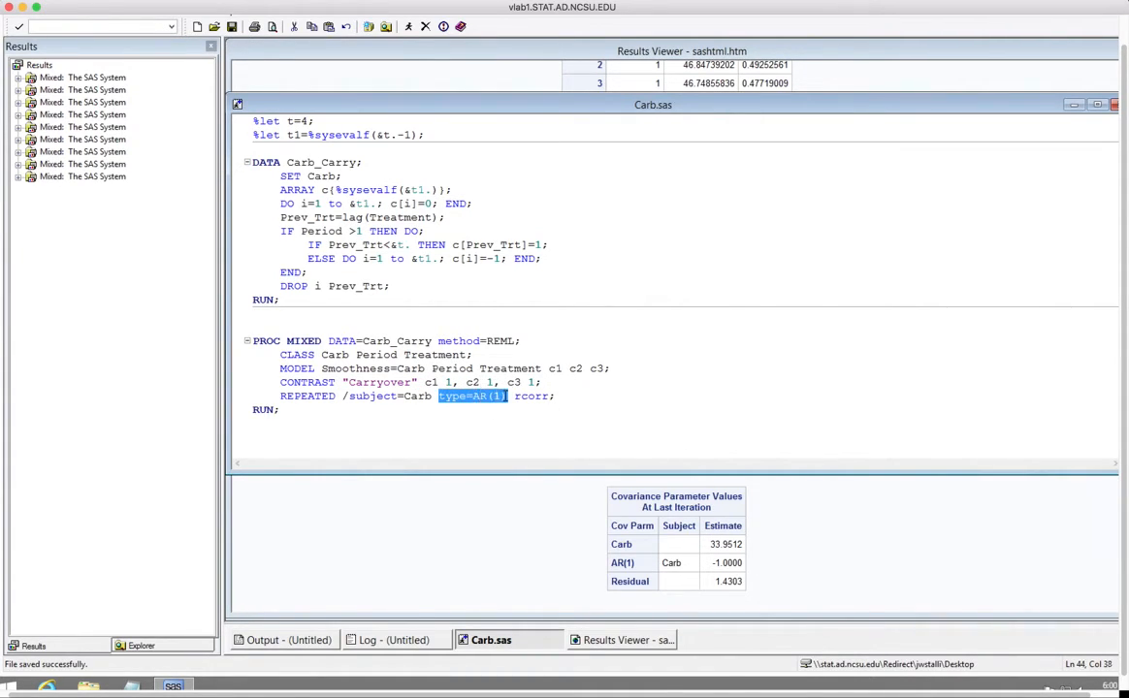
Run the PROC MIXED step with fixed Carb and AR(1) errors, then check the log and the results
left_click(571, 396)
left_click(309, 322)
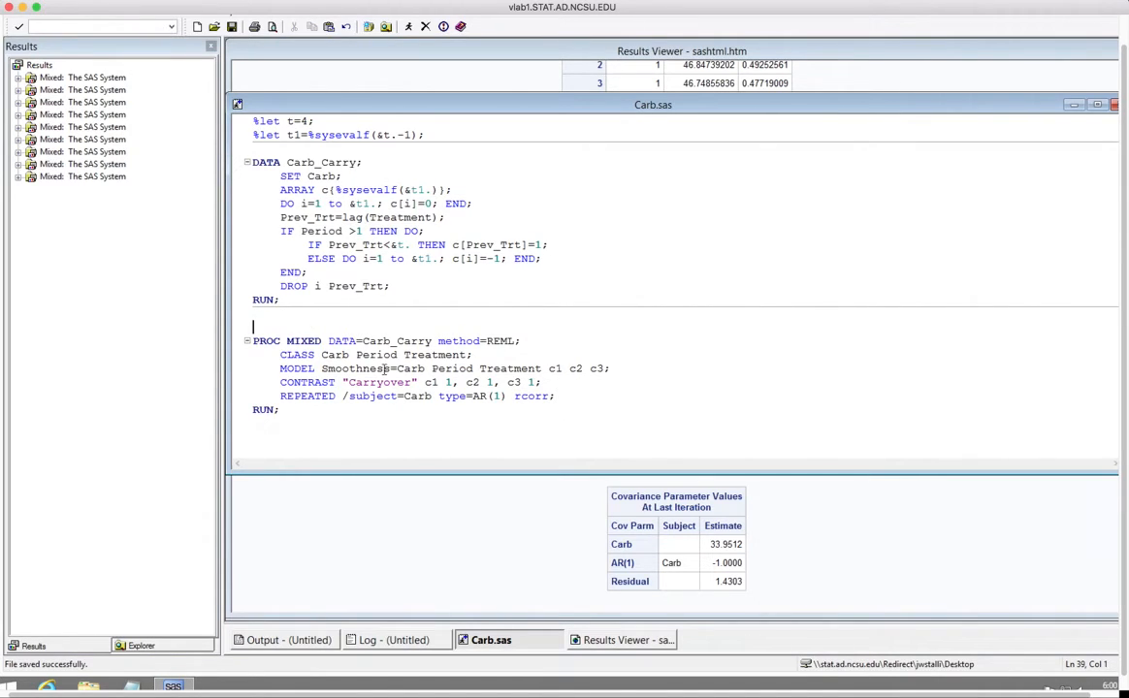
left_click(291, 411, "shift")
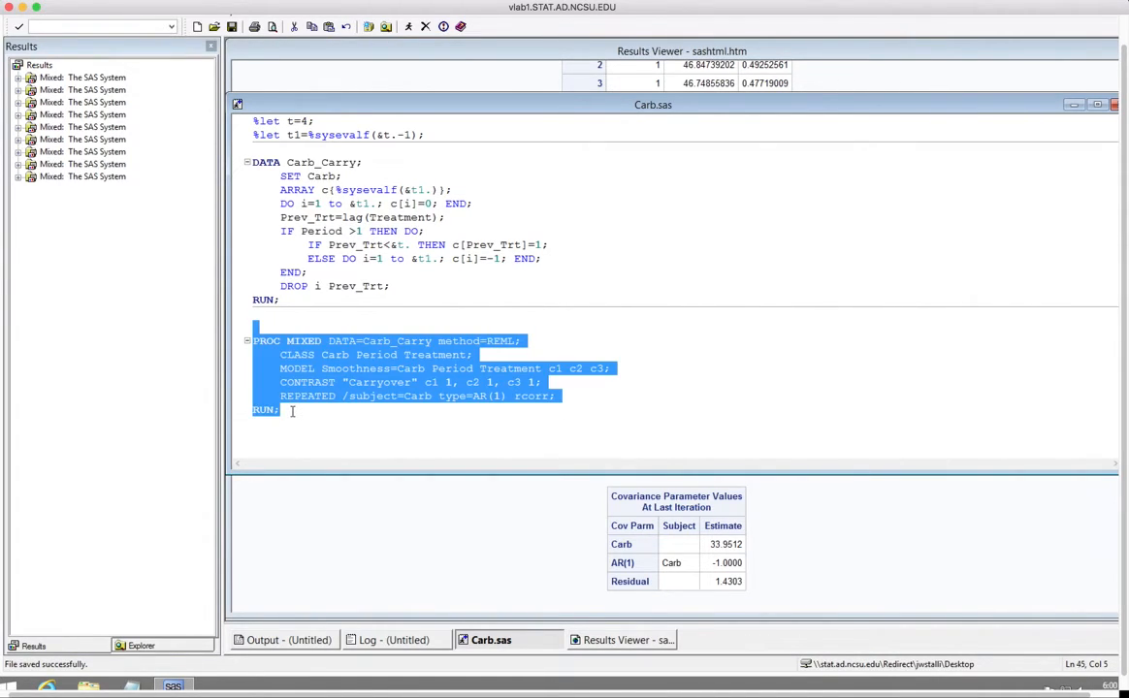
left_click(407, 26)
left_click(407, 26)
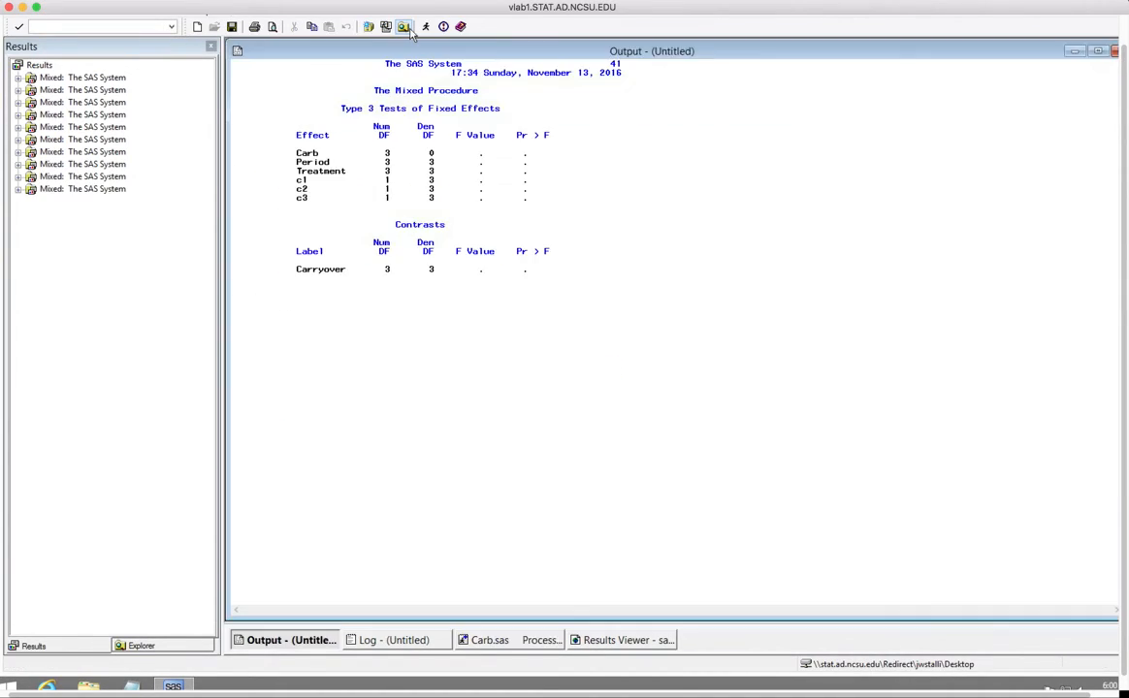
left_click(417, 645)
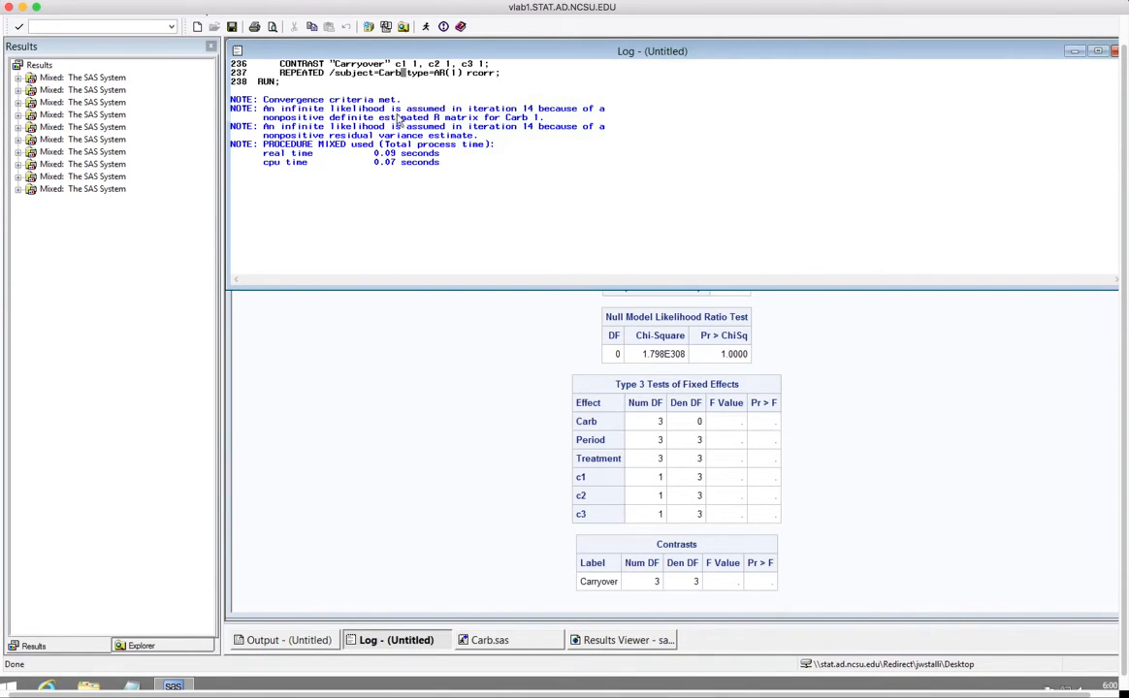
left_click(884, 371)
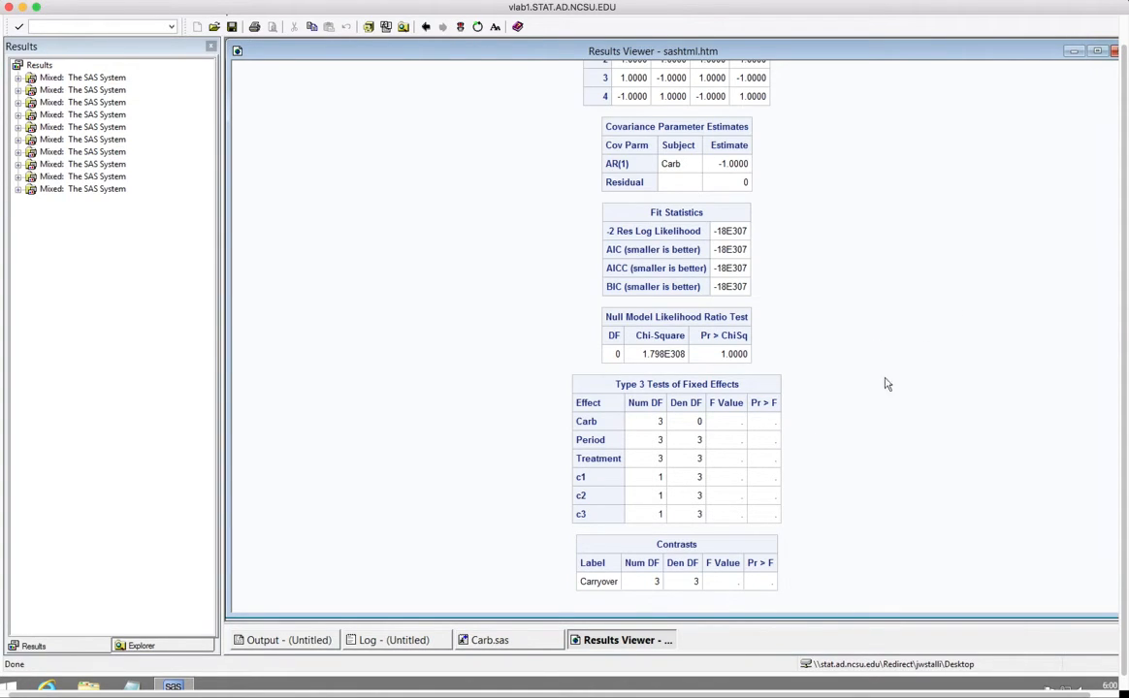
Return to Carb.sas, delete Carb from the MODEL statement and save
left_click(501, 641)
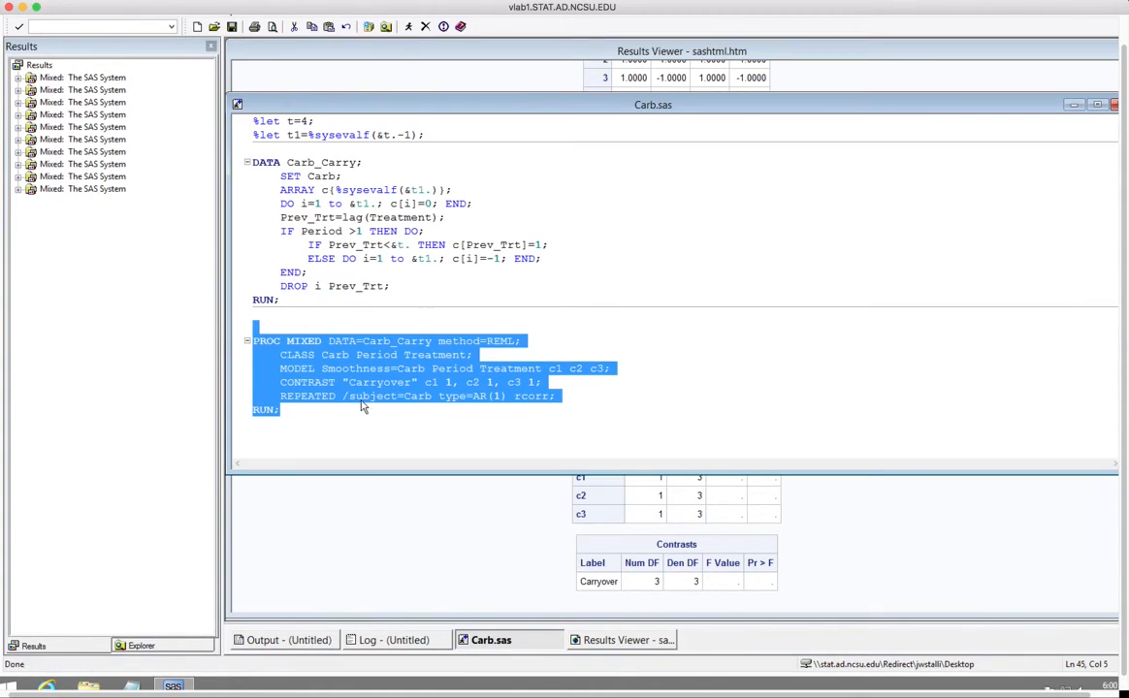
left_click(404, 369)
left_click_drag(399, 369, 431, 370)
key("Delete")
left_click(318, 322)
key("ctrl+s")
Run the PROC MIXED step with only the AR(1) REPEATED statement and examine the first row of the estimated R correlation matrix
left_click(306, 412, "shift")
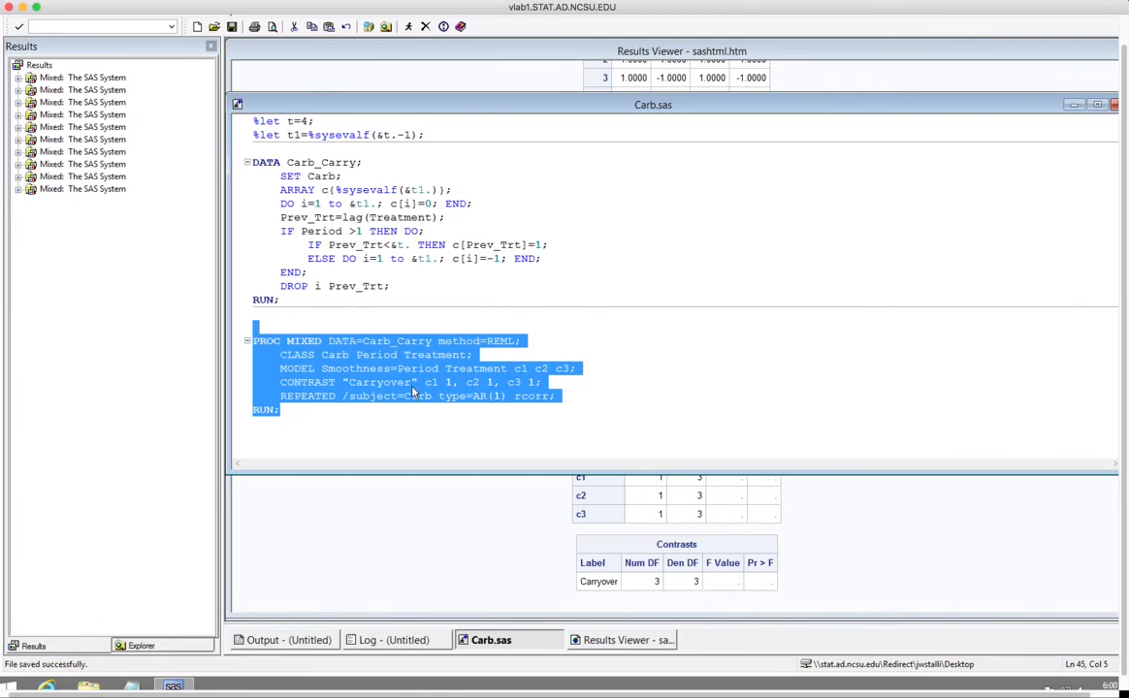
left_click(410, 27)
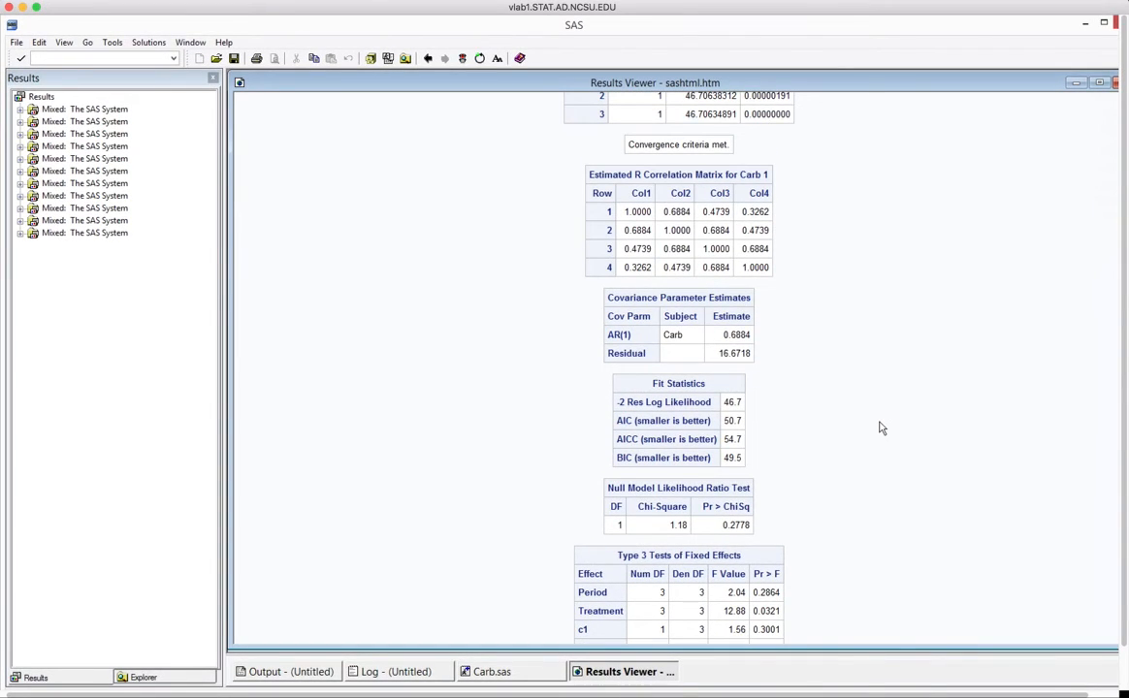
scroll(881, 427, "up", 1)
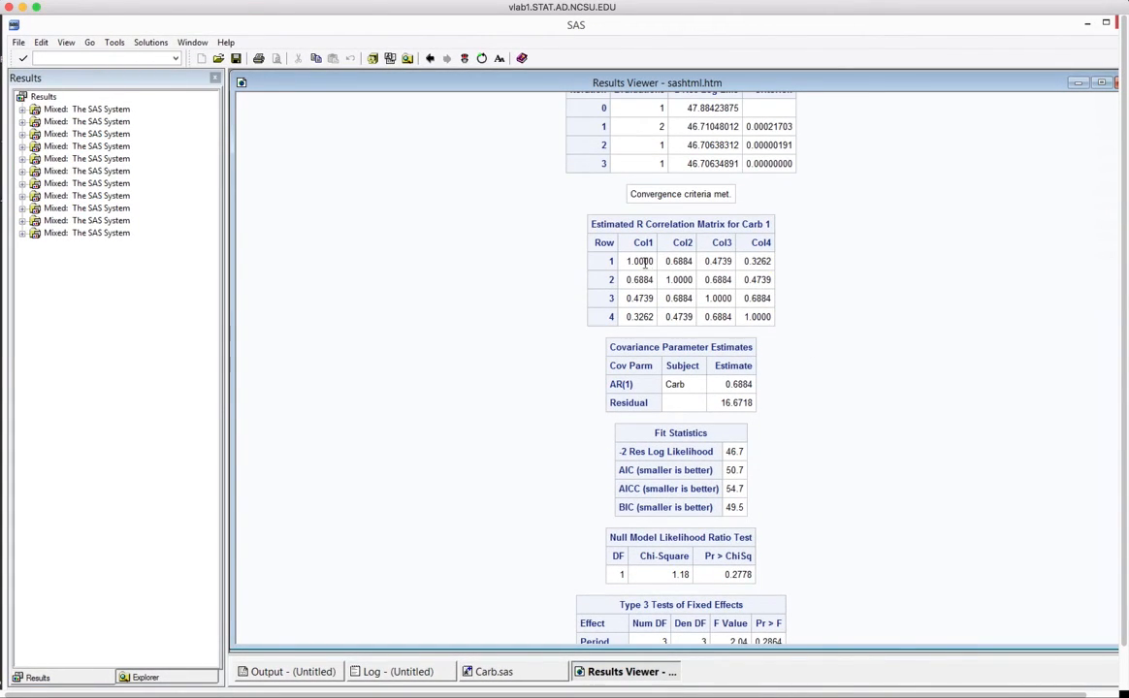
double_click(676, 263)
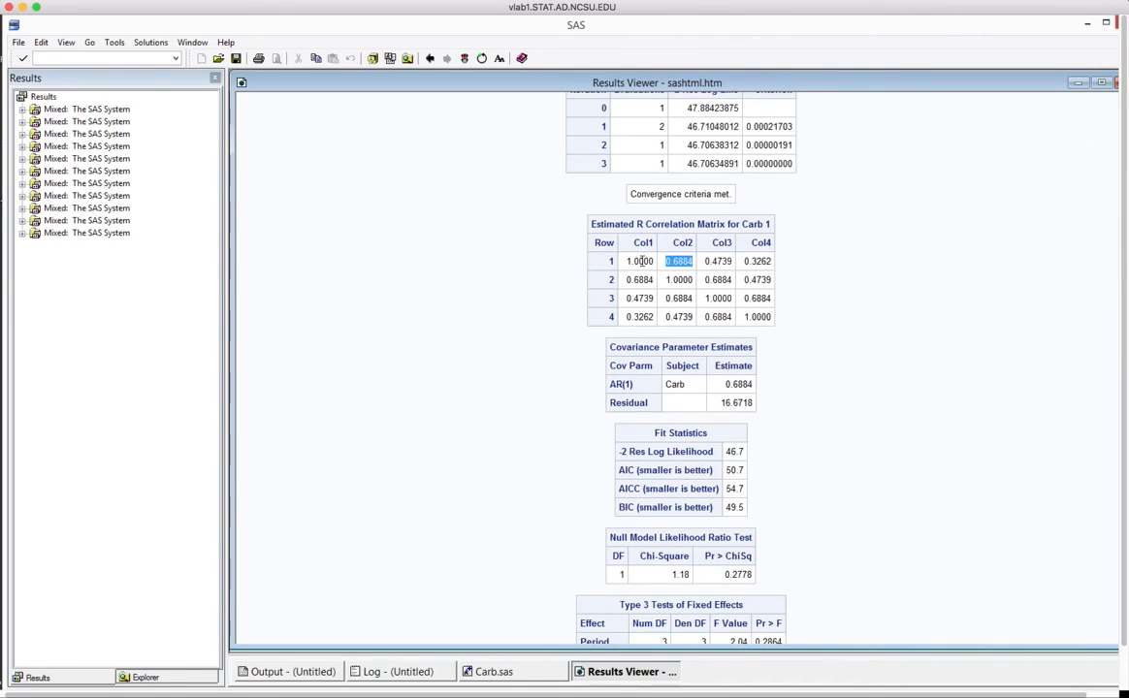
left_click(708, 262)
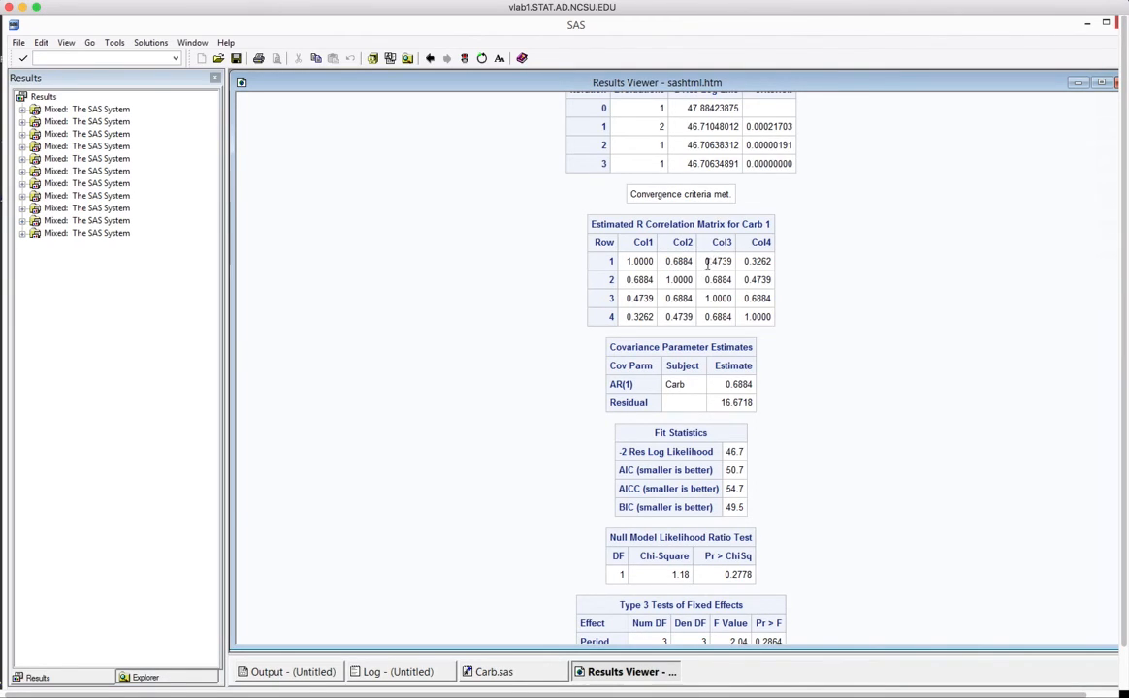
double_click(719, 262)
left_click(761, 262)
left_click_drag(760, 263, 773, 261)
left_click(761, 263)
Return to Carb.sas and select the whole REPEATED statement in the PROC MIXED step
left_click(508, 673)
left_click(320, 442)
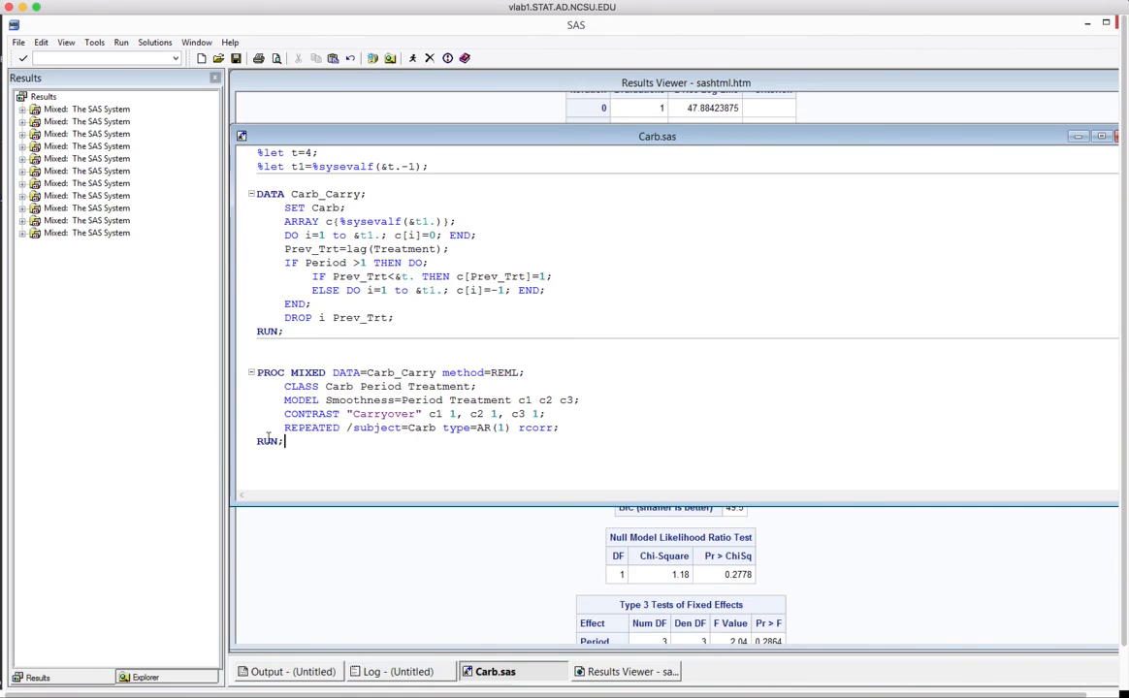
left_click_drag(283, 428, 572, 430)
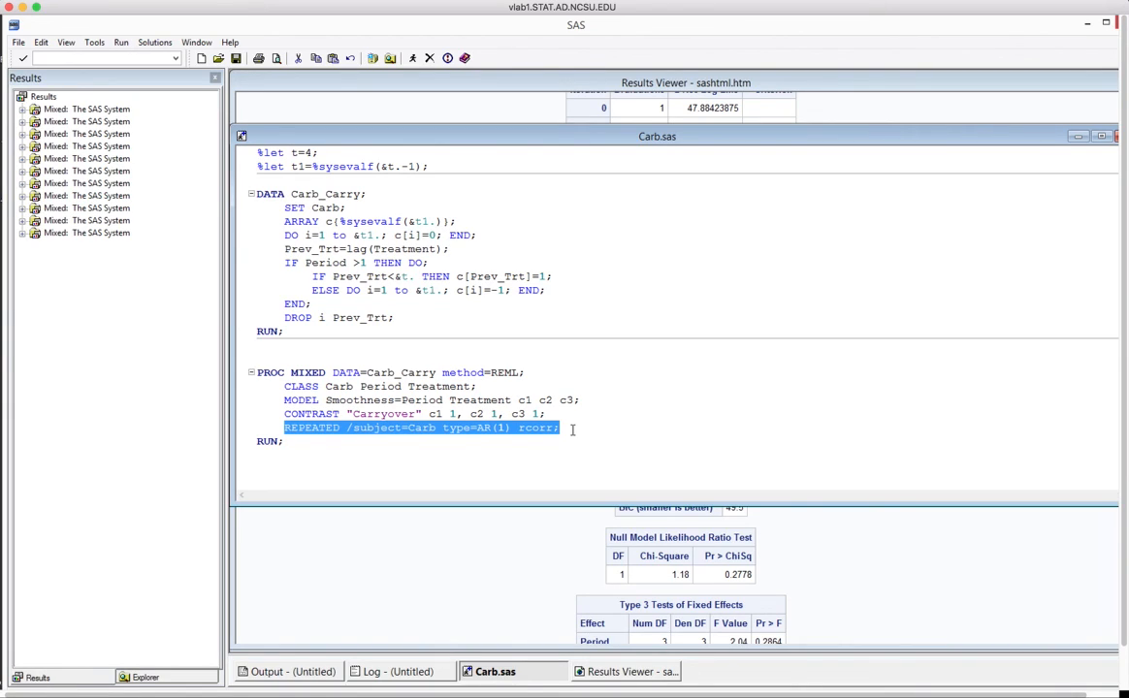
Examine the AICC value in the fit statistics of the AR(1) model results, then return to the PROC MIXED code in Carb.sas
left_click(573, 430)
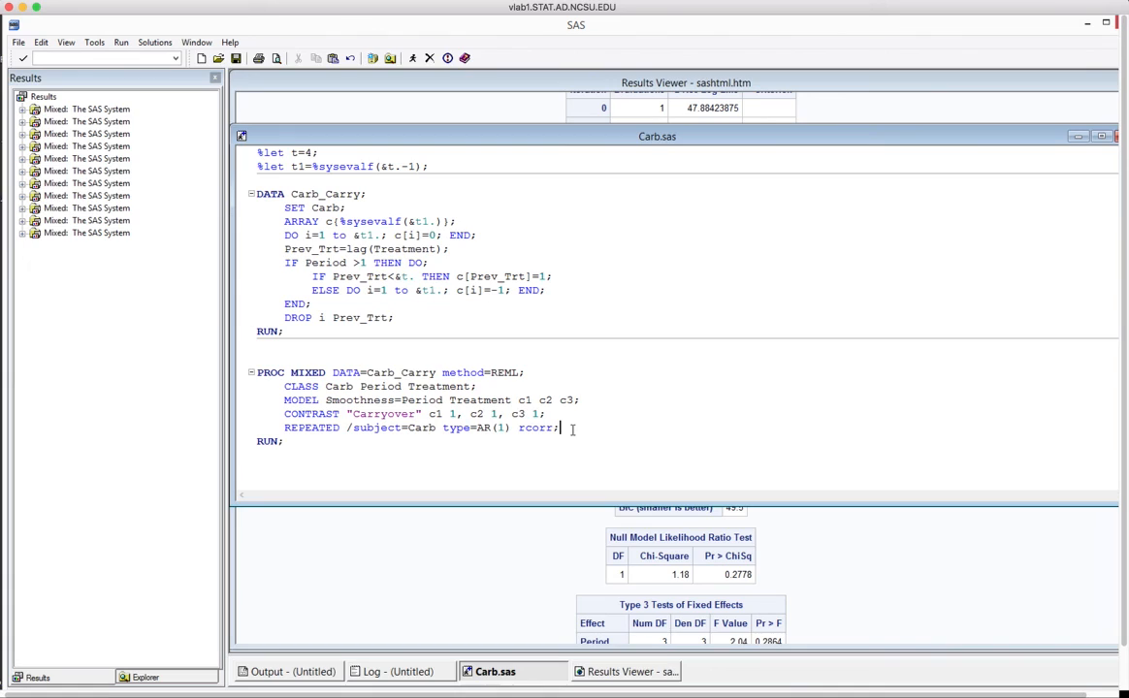
left_click(818, 574)
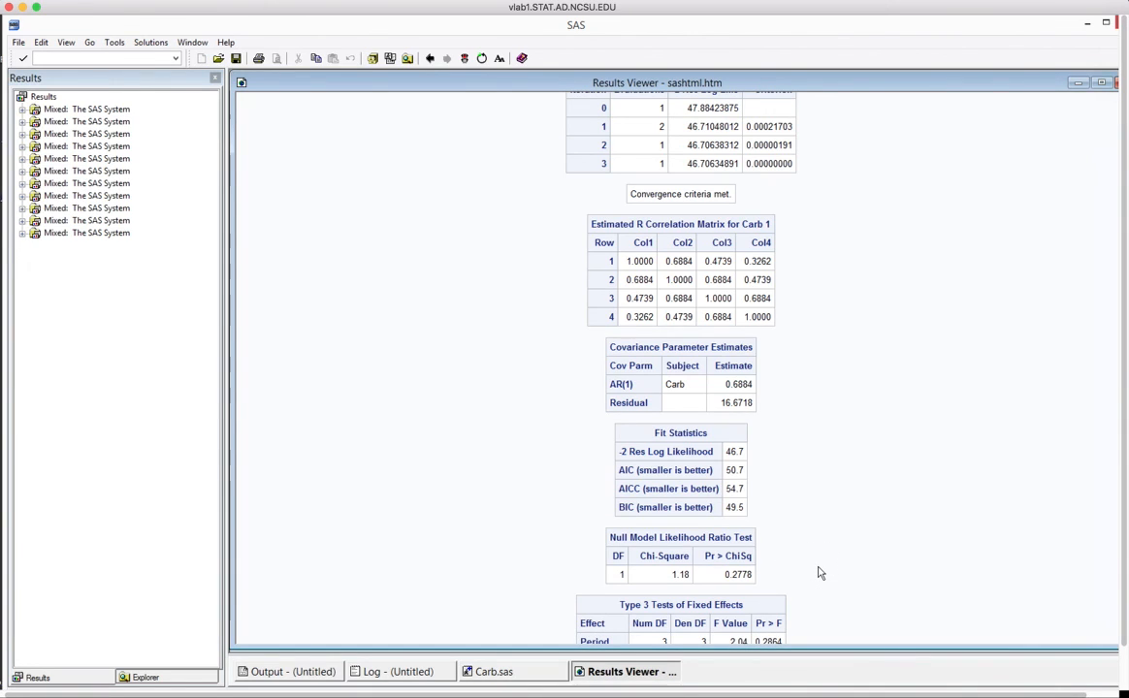
left_click_drag(724, 488, 743, 495)
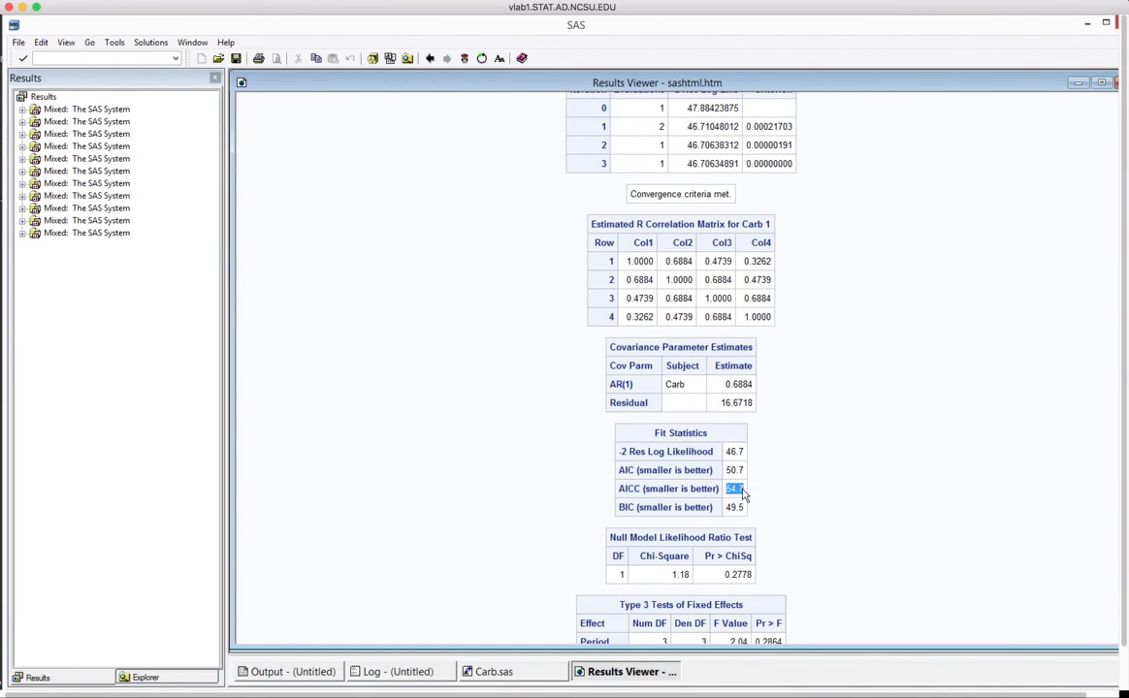
left_click(743, 499)
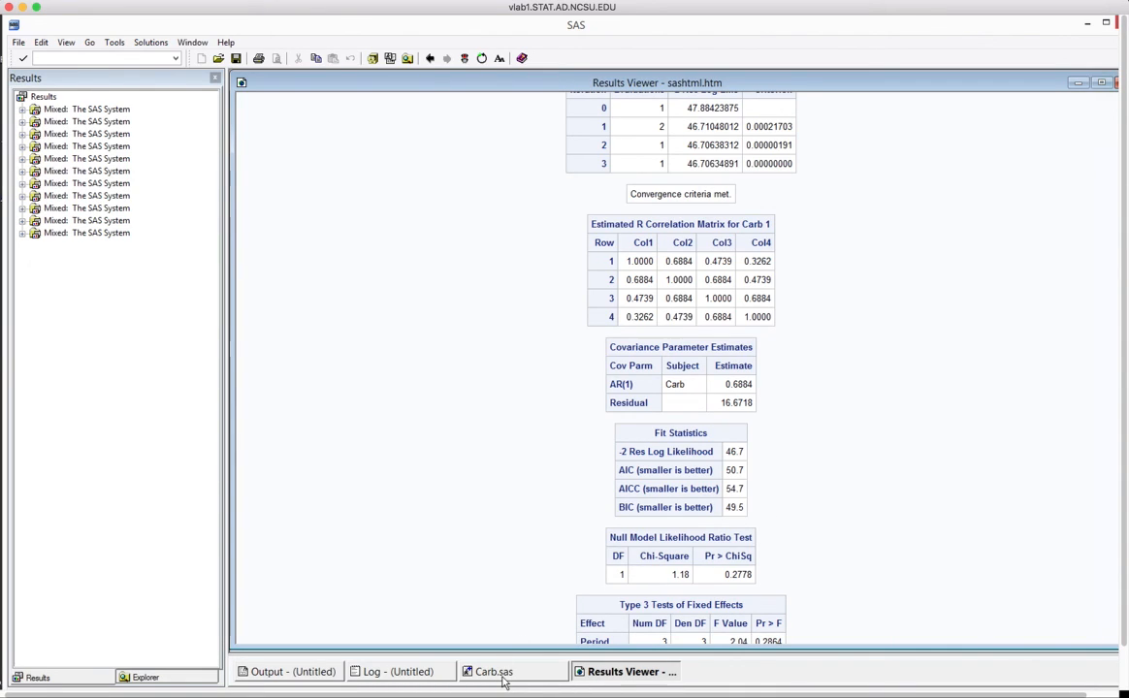
left_click(499, 674)
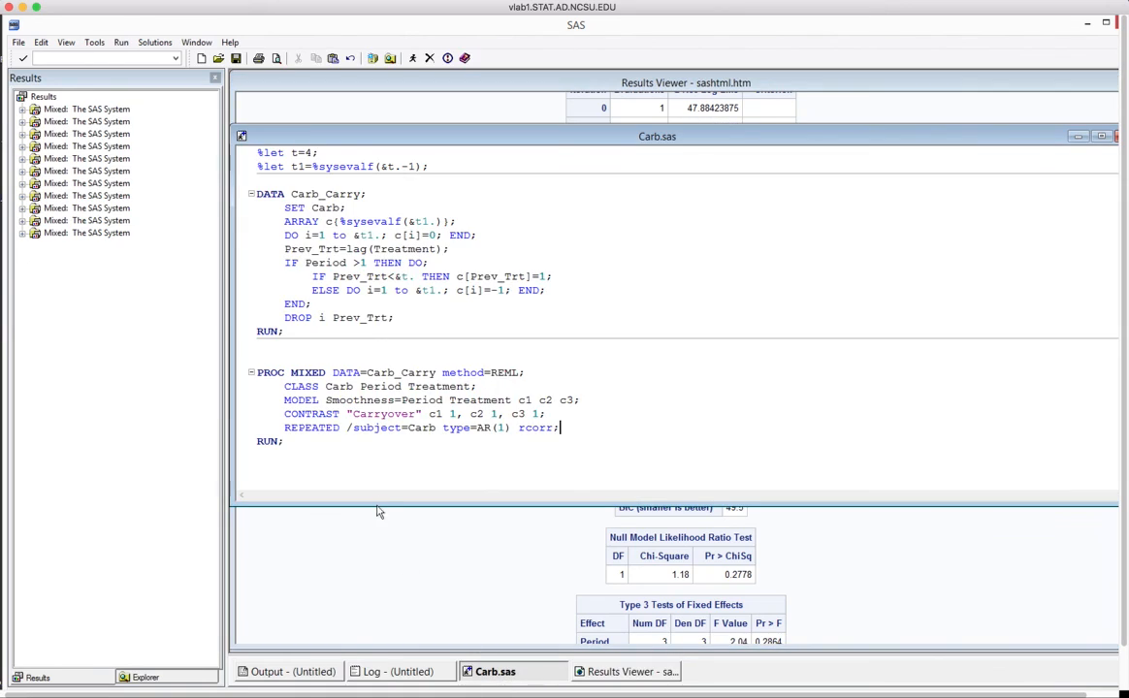
left_click(391, 443)
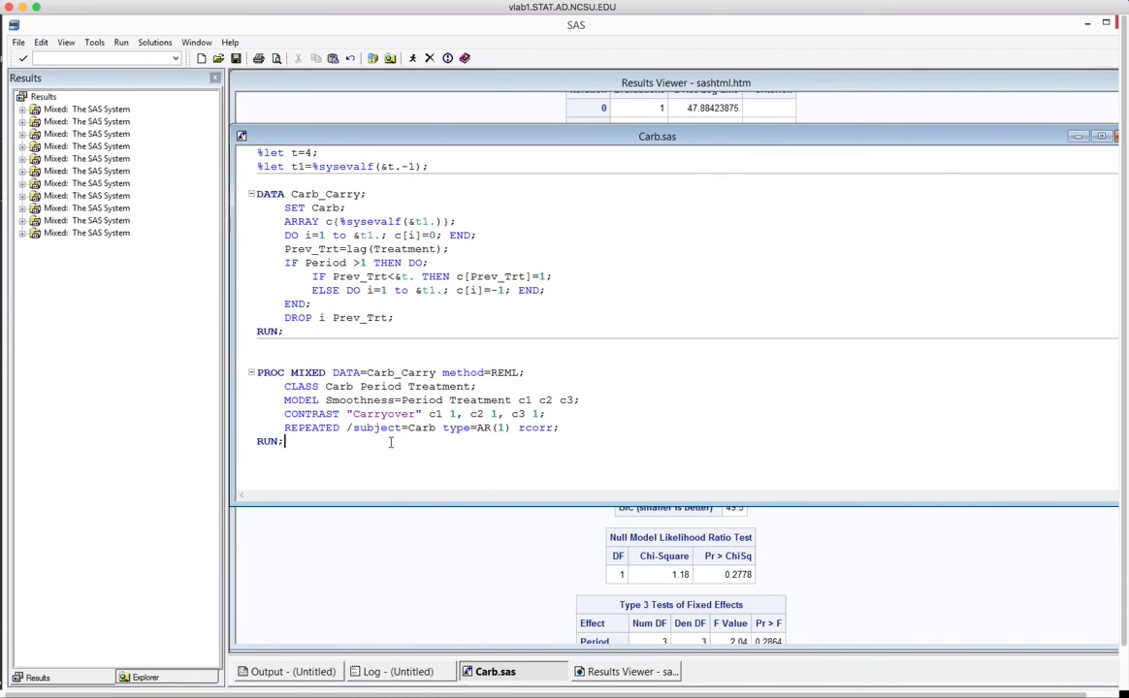